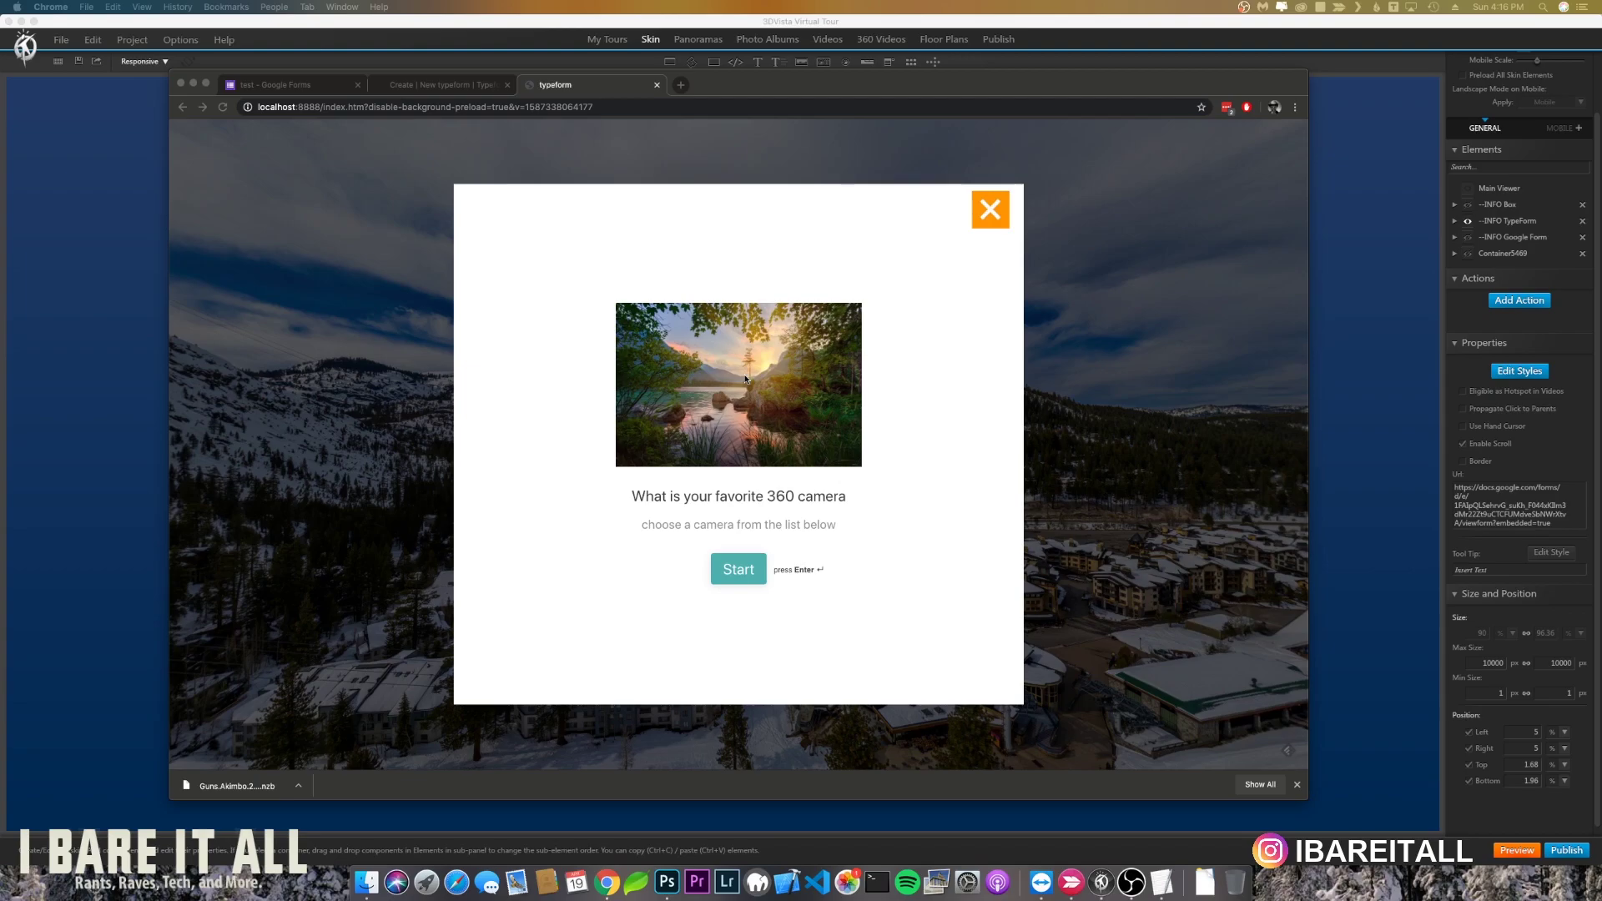
Start the previewed Typeform, answer option A, Theta Z1, and submit it
{"action": "left_click", "coordinate": [751, 573]}
{"action": "left_click", "coordinate": [749, 574]}
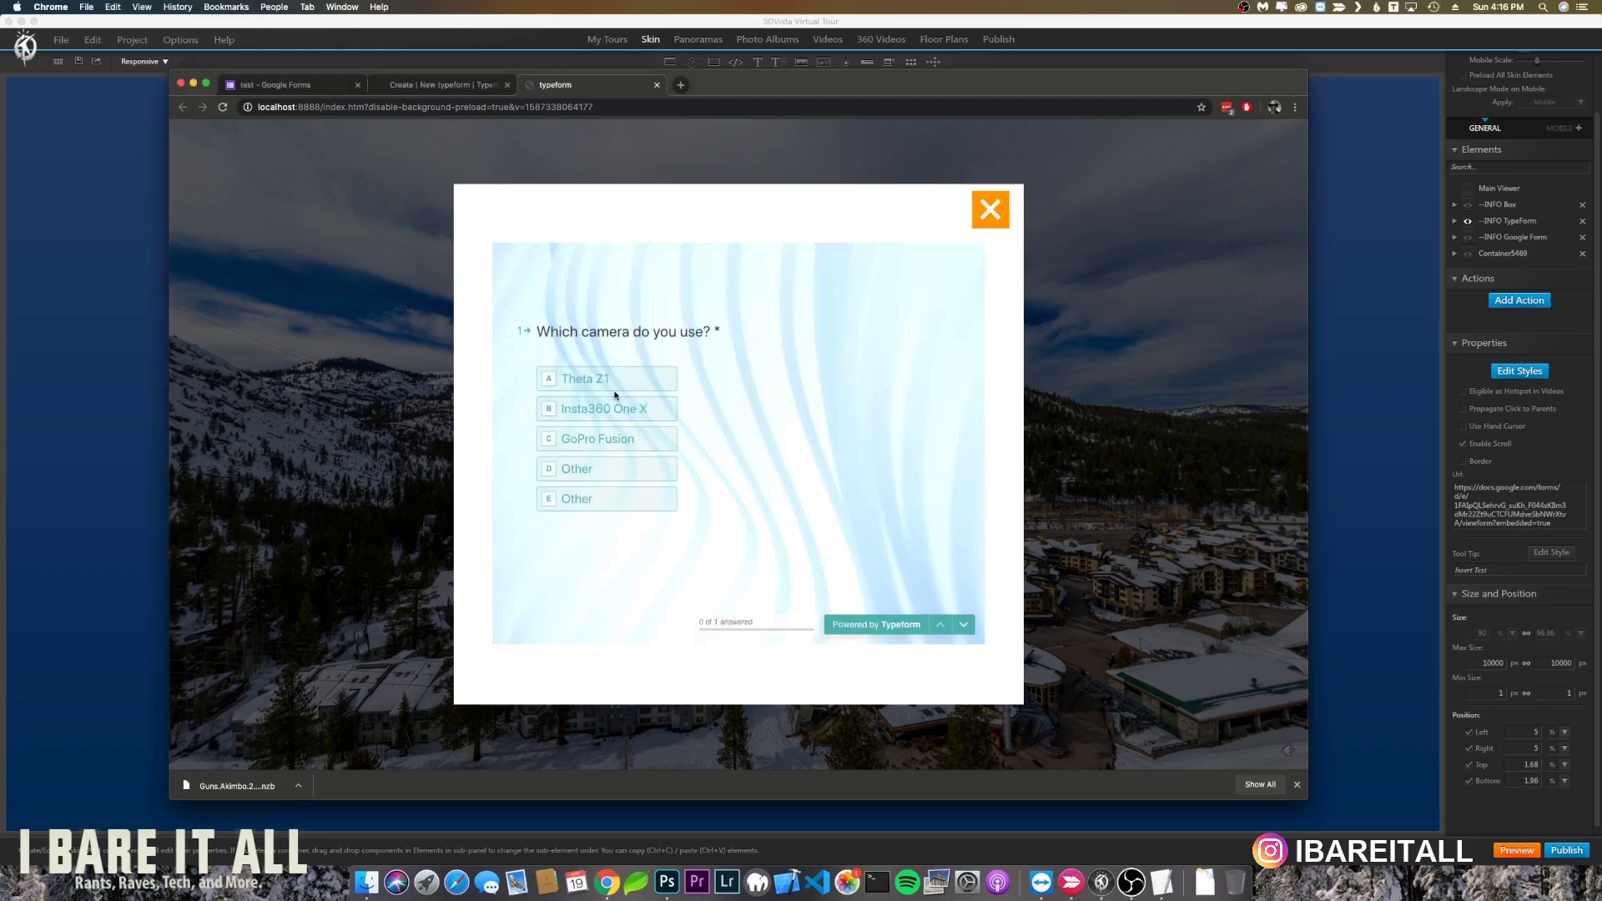
{"action": "left_click", "coordinate": [608, 378]}
{"action": "left_click", "coordinate": [548, 546]}
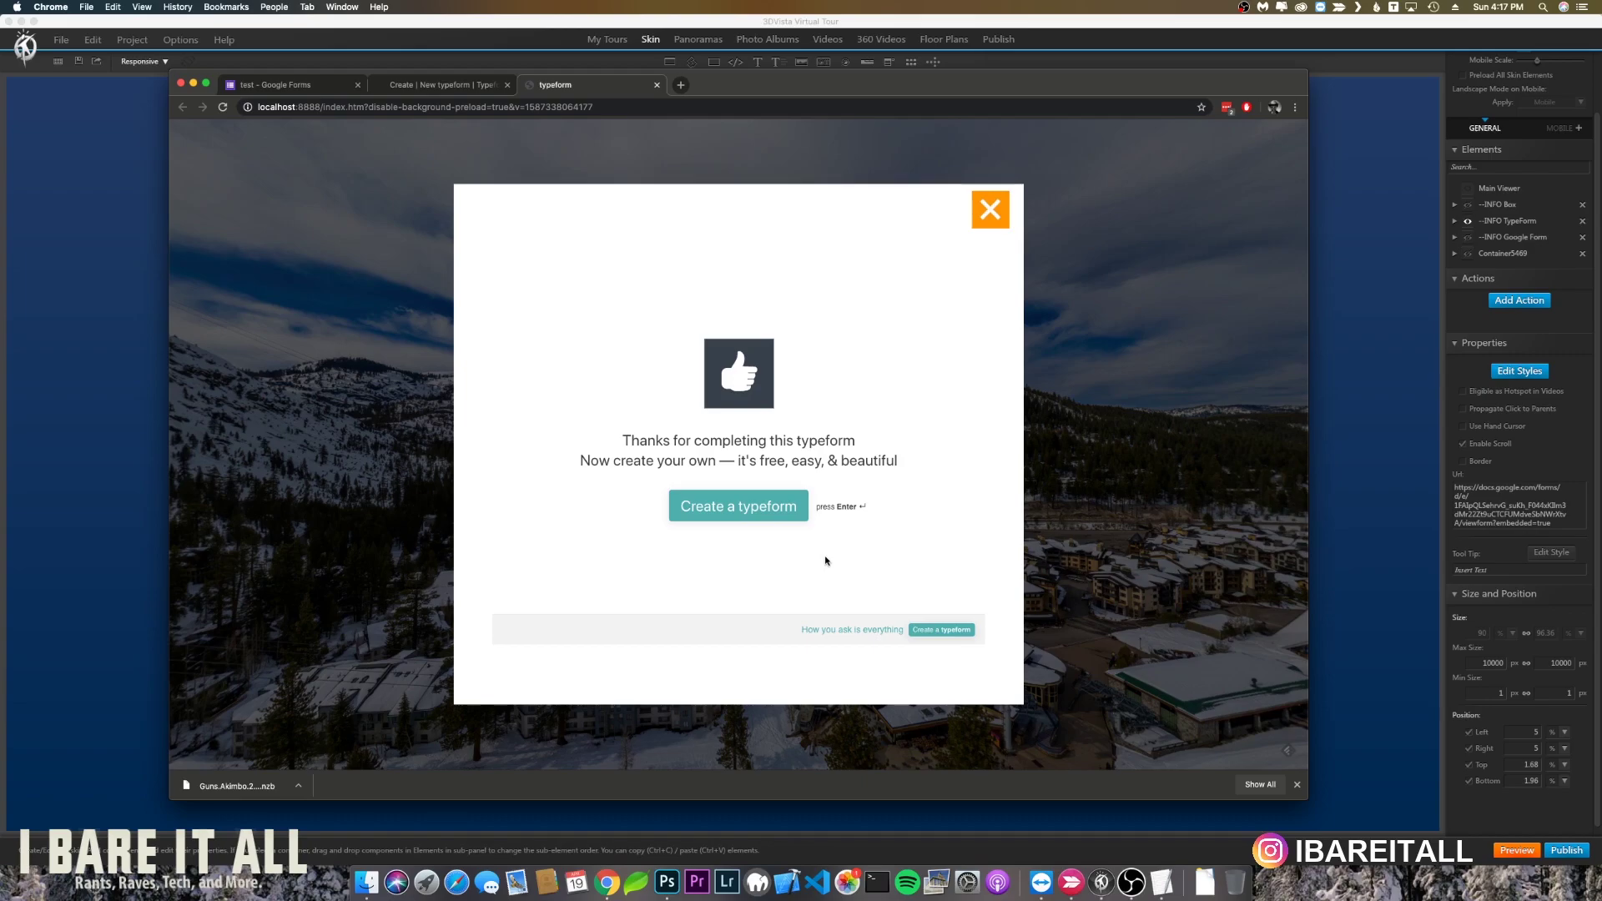
Close the survey popup and select INFO TypeForm's WebFrame3845 to view its Typeform Url
{"action": "left_click", "coordinate": [988, 213]}
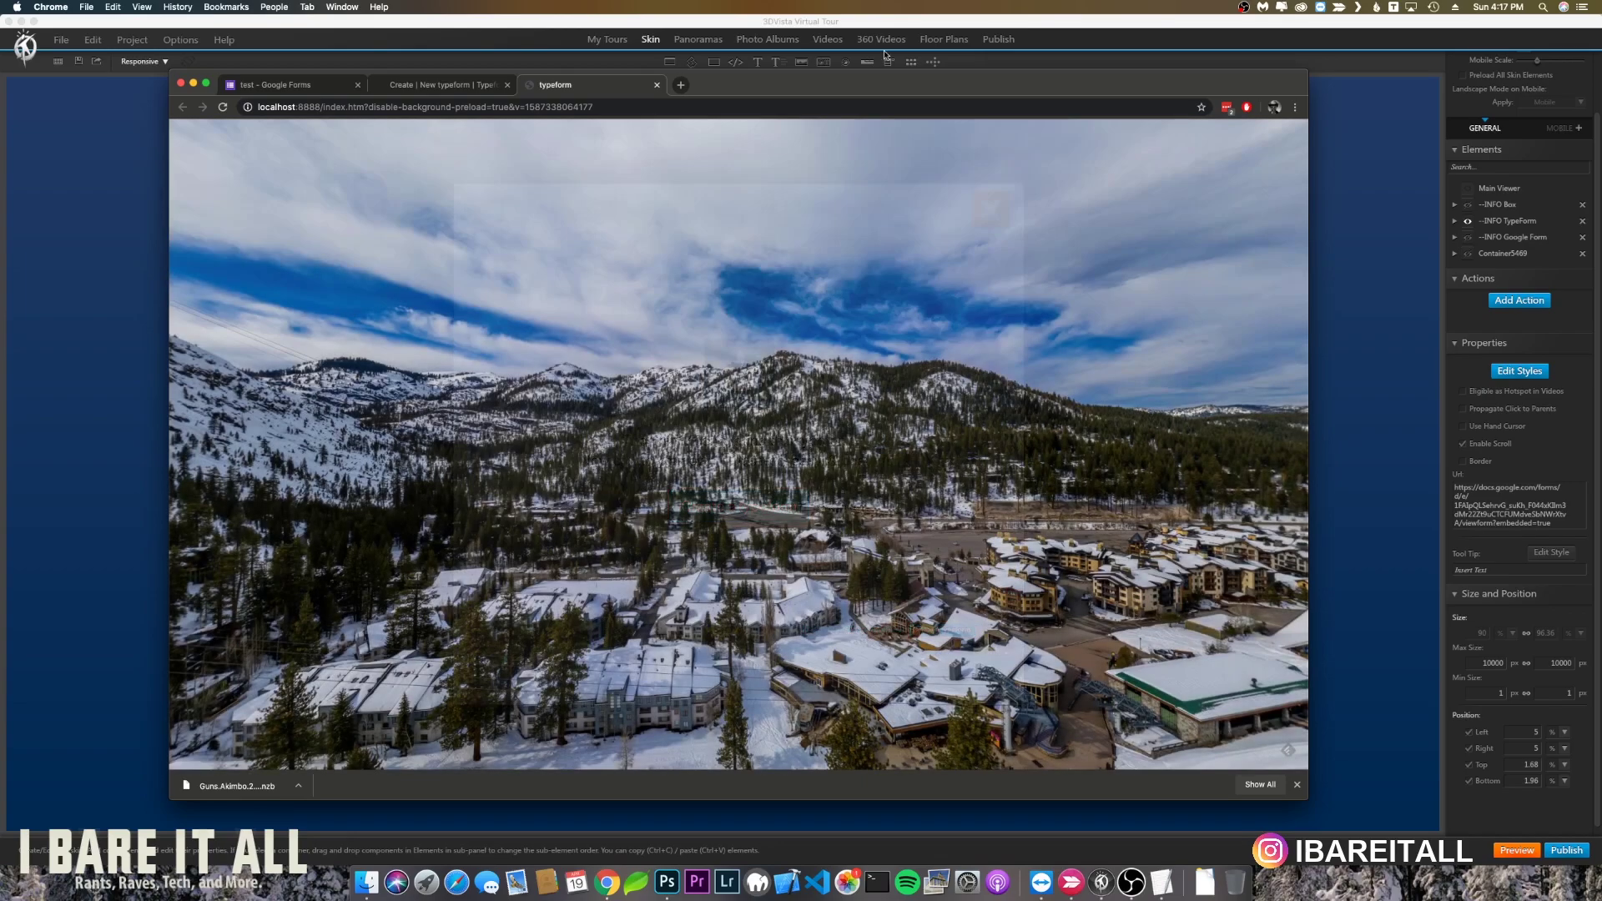
{"action": "left_click", "coordinate": [844, 23]}
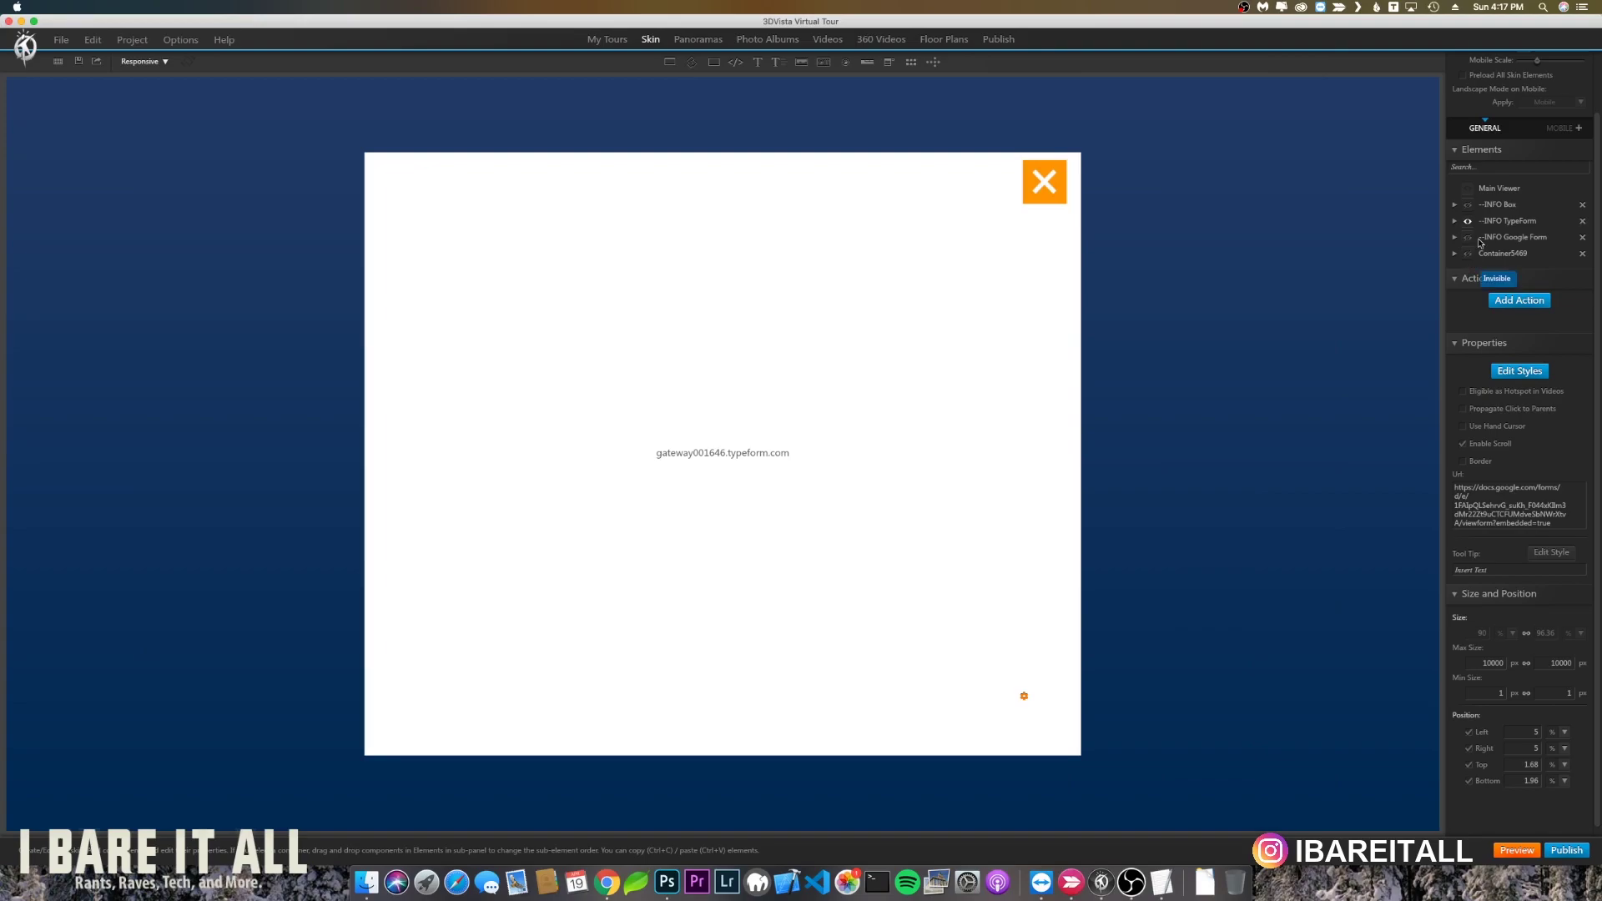
{"action": "left_click", "coordinate": [856, 211]}
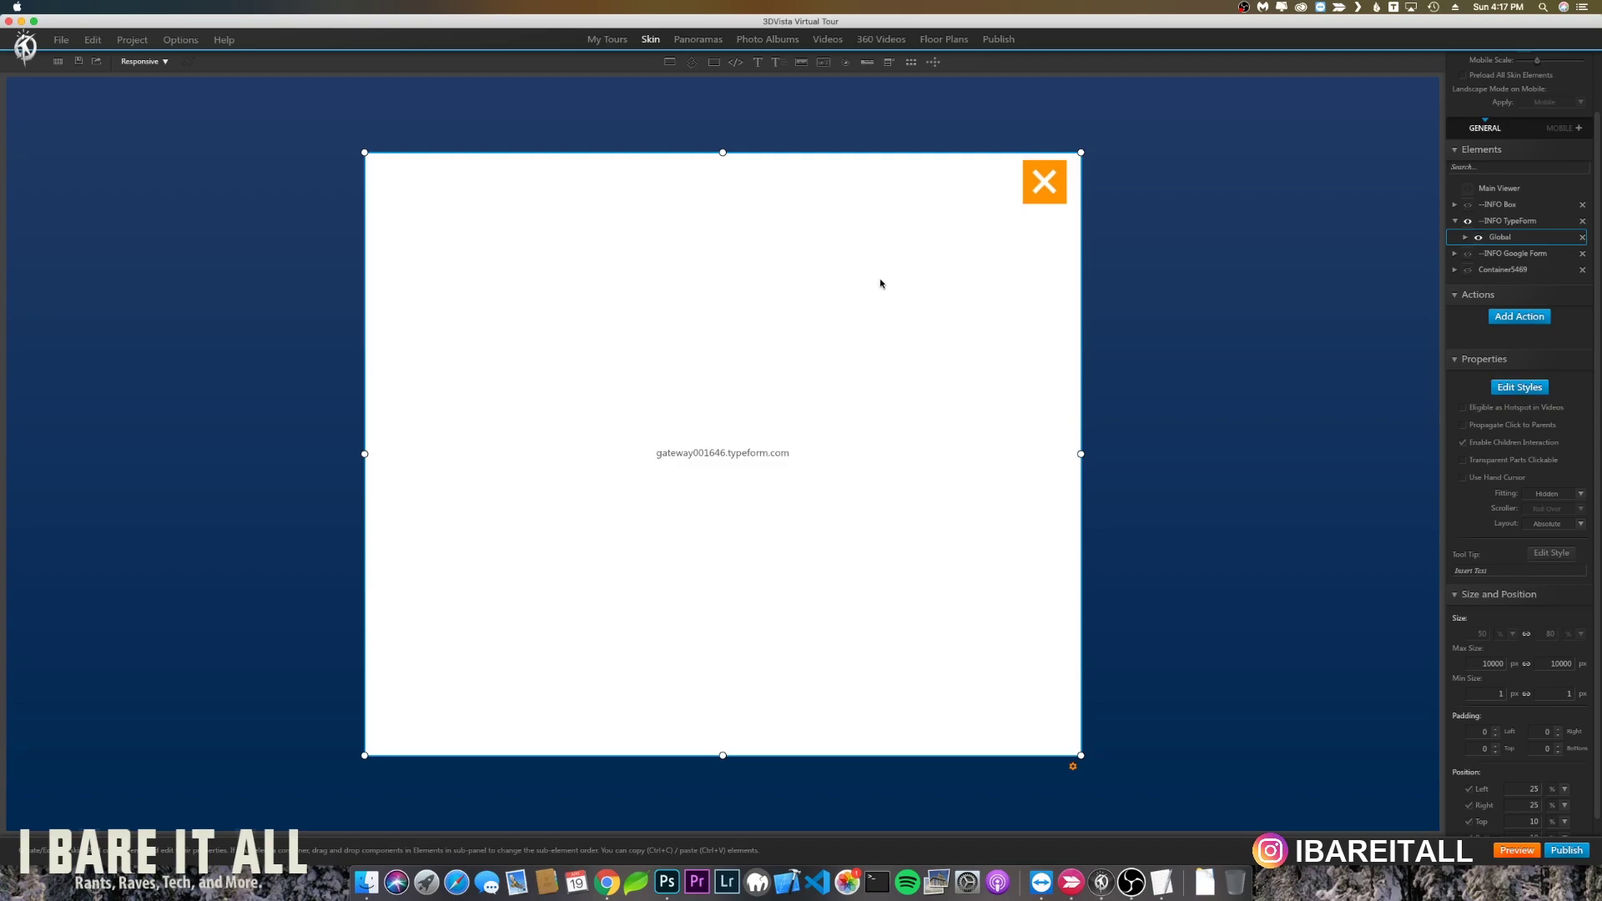
{"action": "left_click", "coordinate": [1039, 193]}
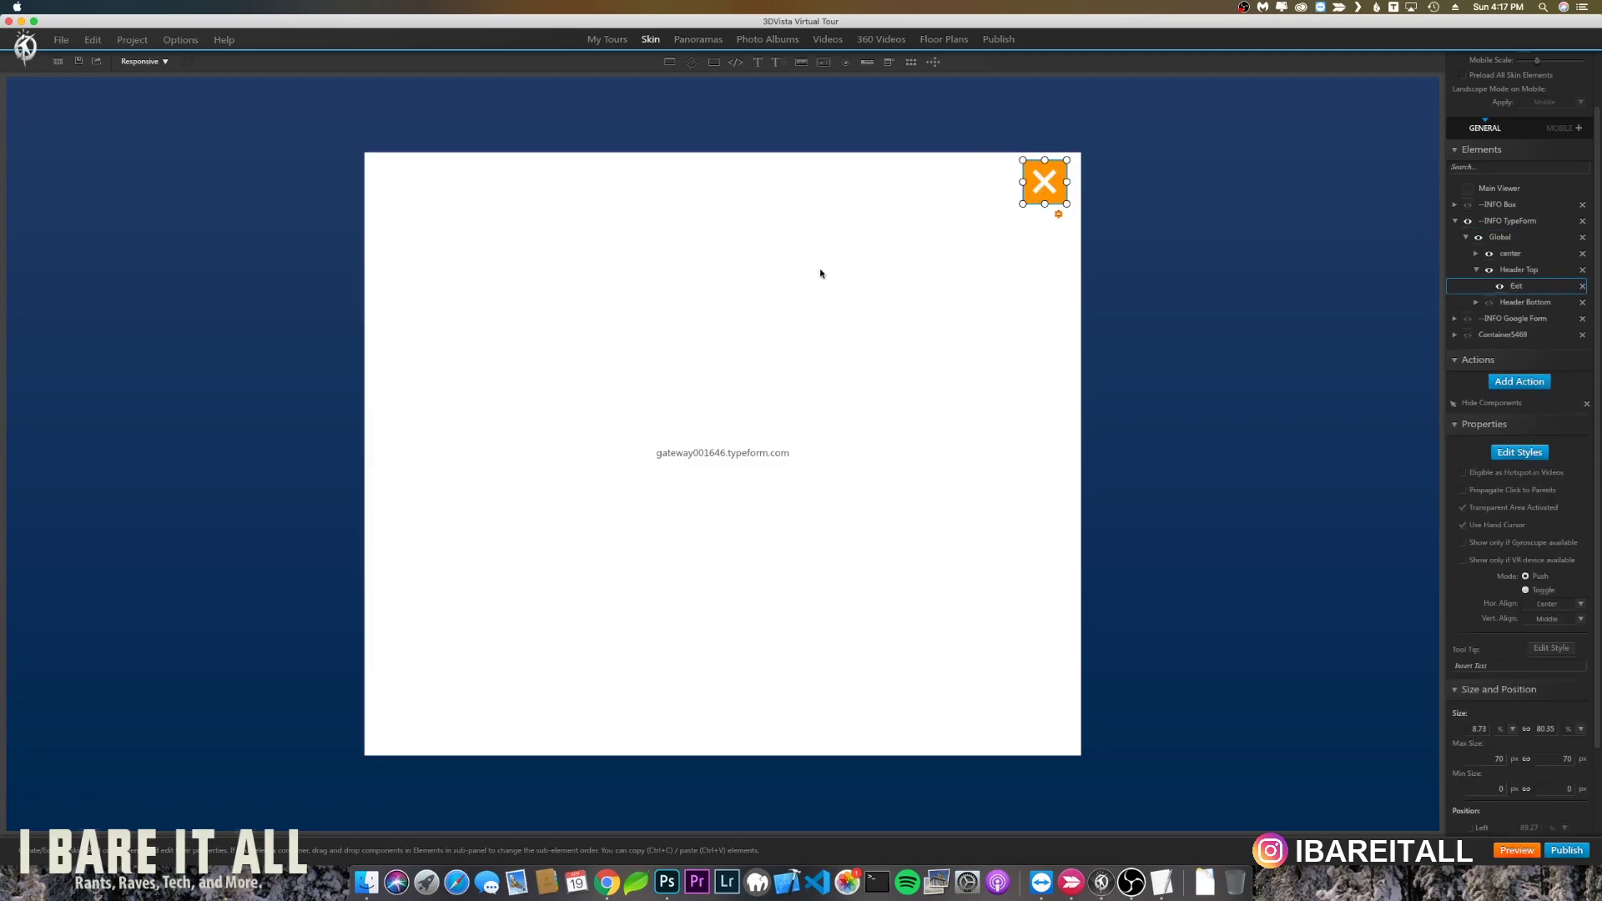
{"action": "left_click", "coordinate": [835, 332]}
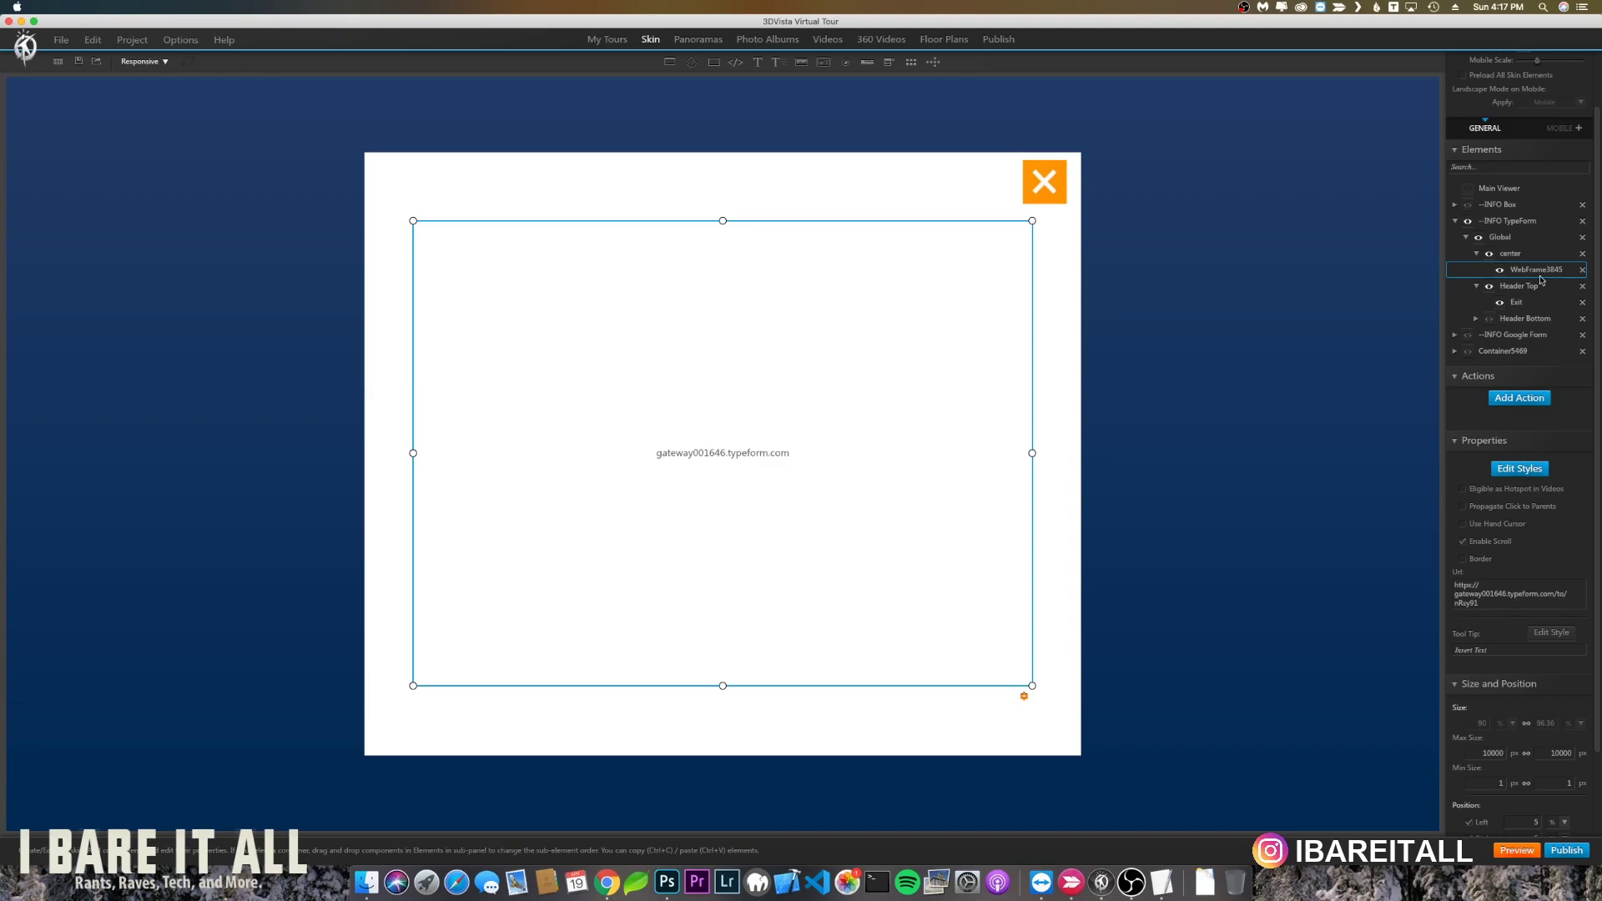
{"action": "triple_click", "coordinate": [1509, 598]}
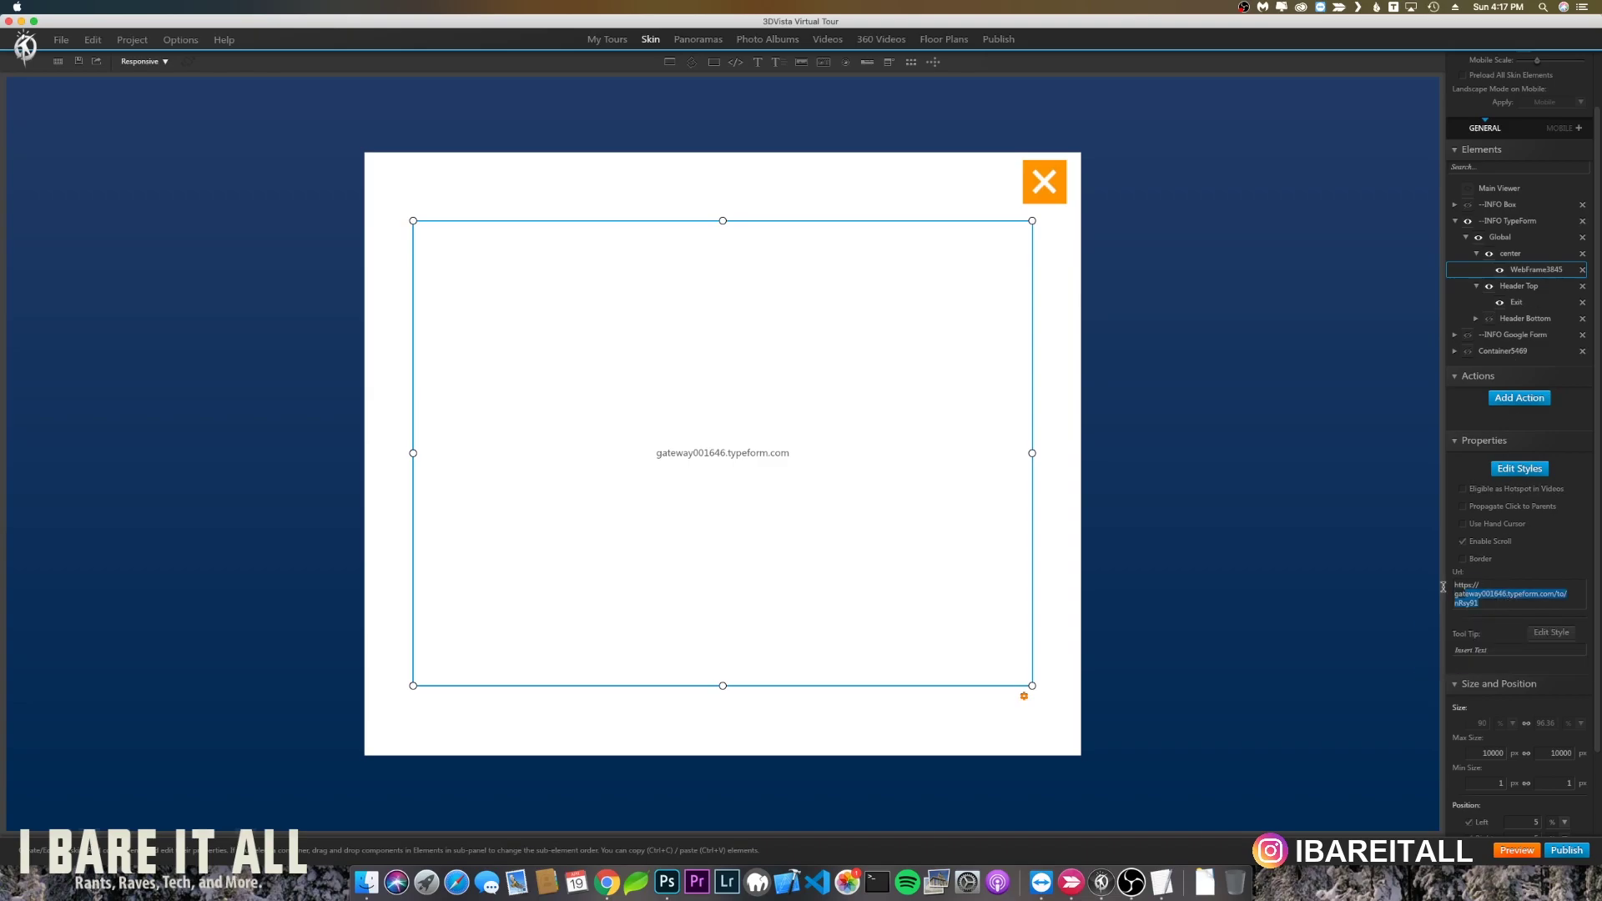
{"action": "left_click", "coordinate": [1504, 601]}
Copy the 640 × 592 px iframe embed code of the 'What Camera do you use' form
{"action": "left_click", "coordinate": [607, 883]}
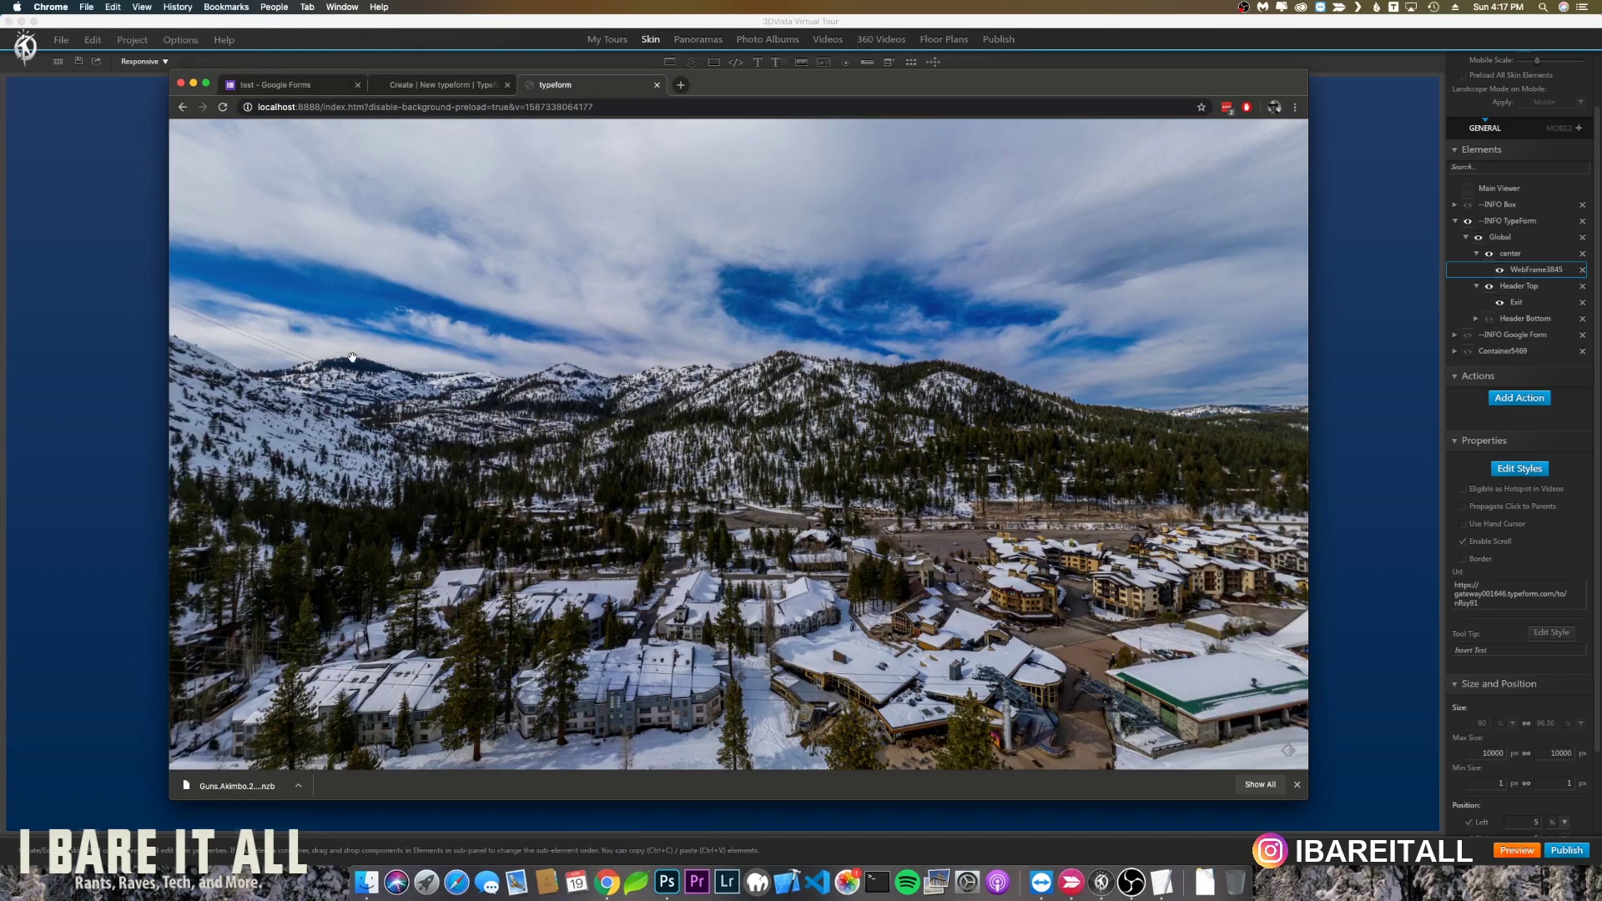
{"action": "left_click", "coordinate": [293, 89]}
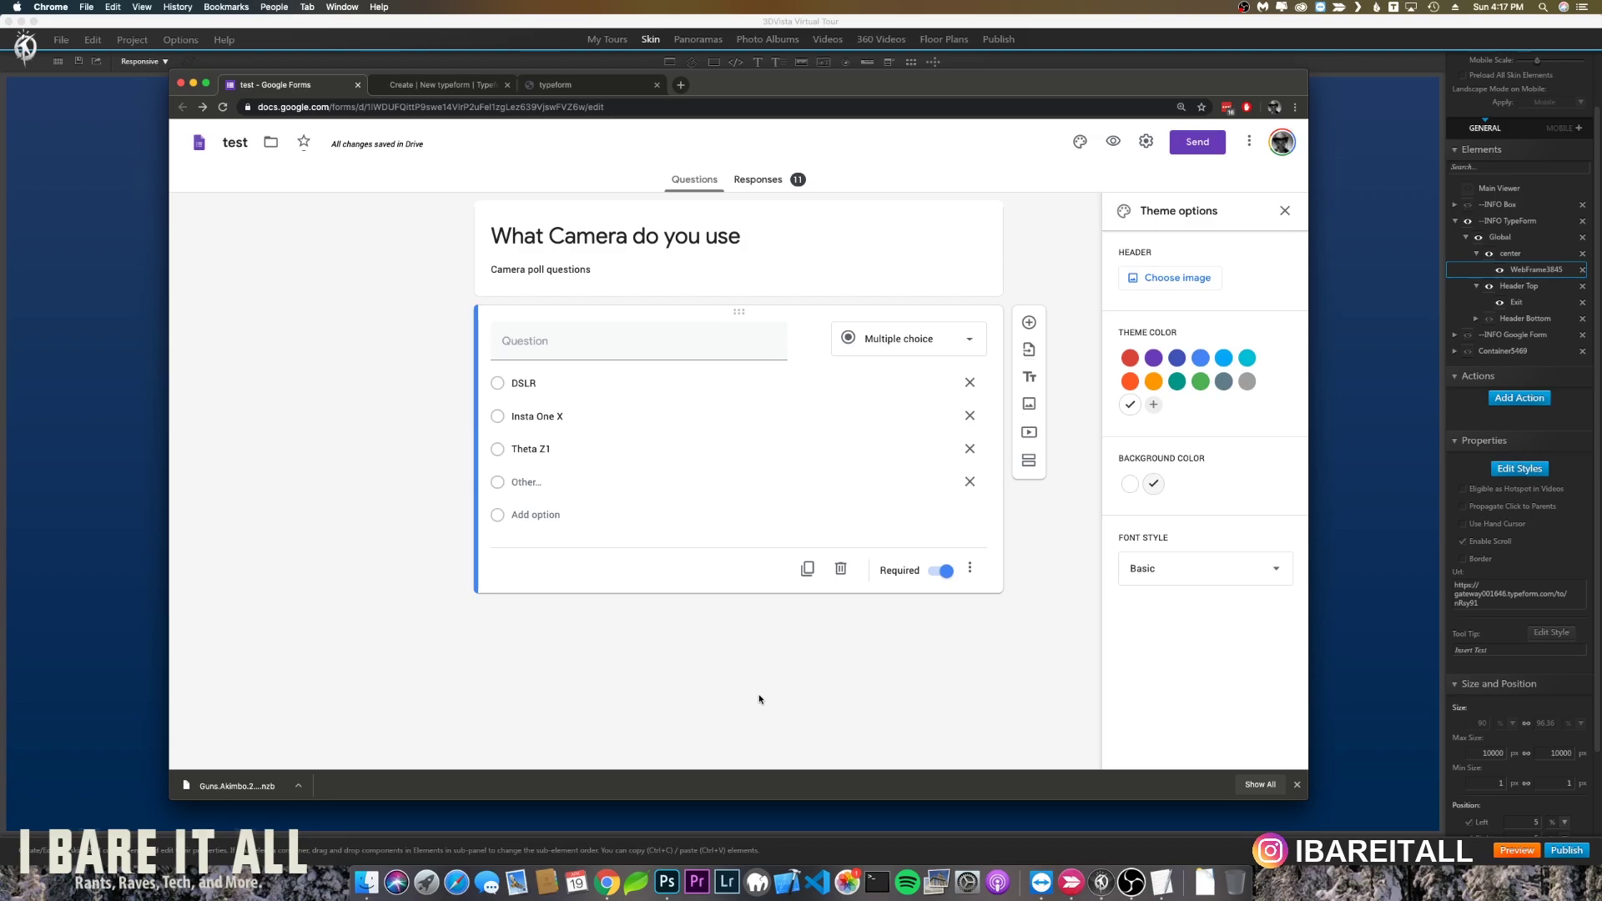
{"action": "left_click", "coordinate": [1198, 144]}
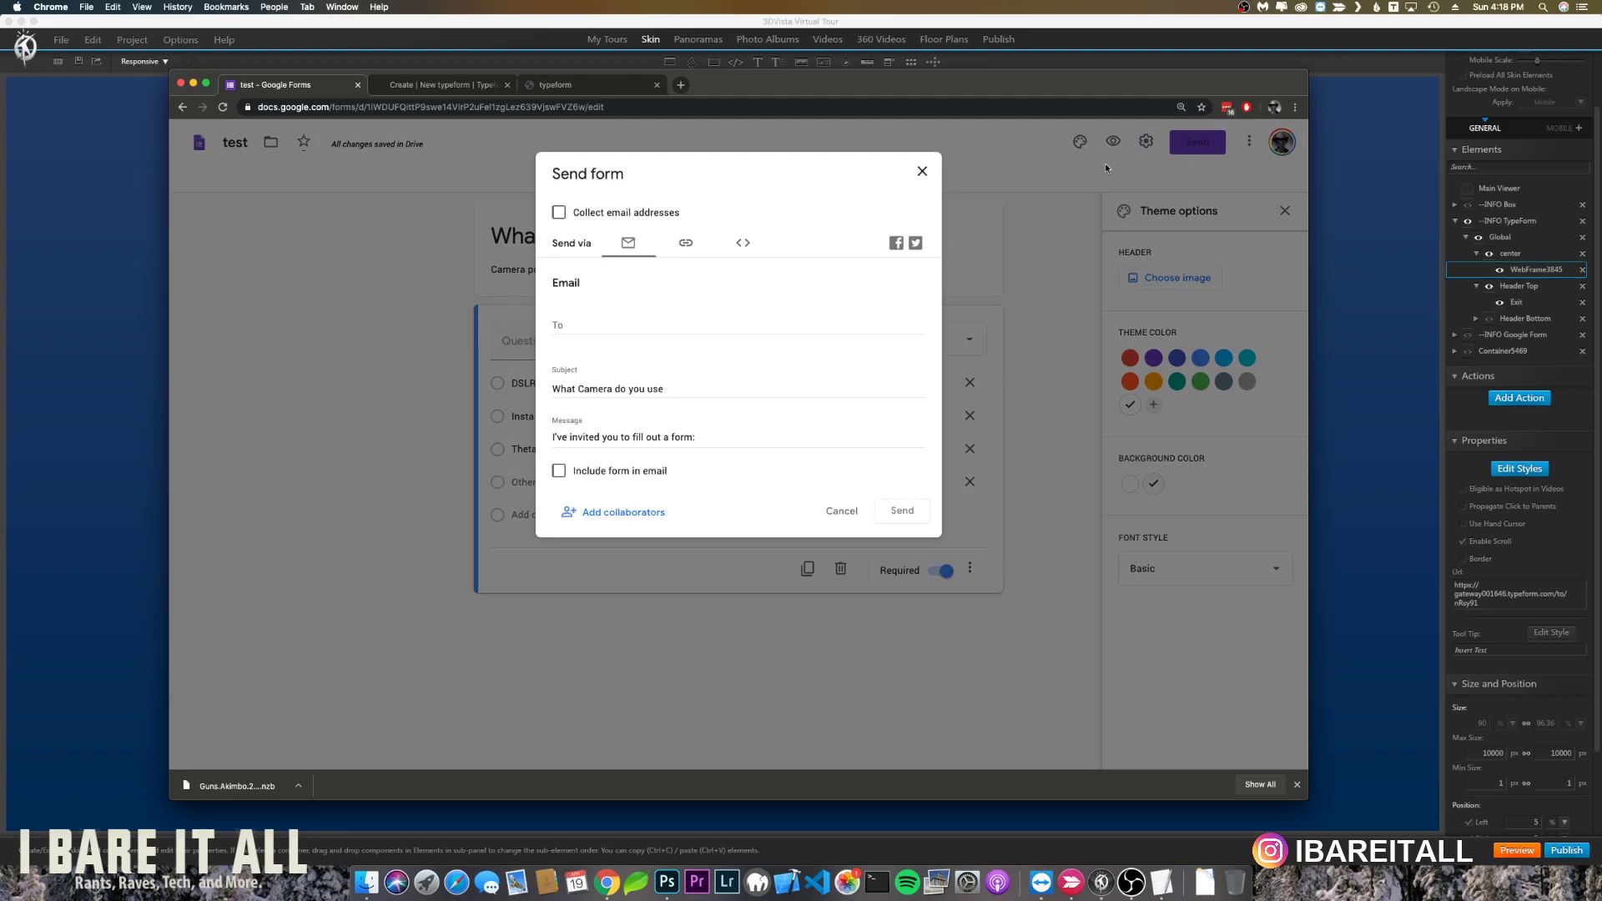
{"action": "left_click", "coordinate": [743, 243]}
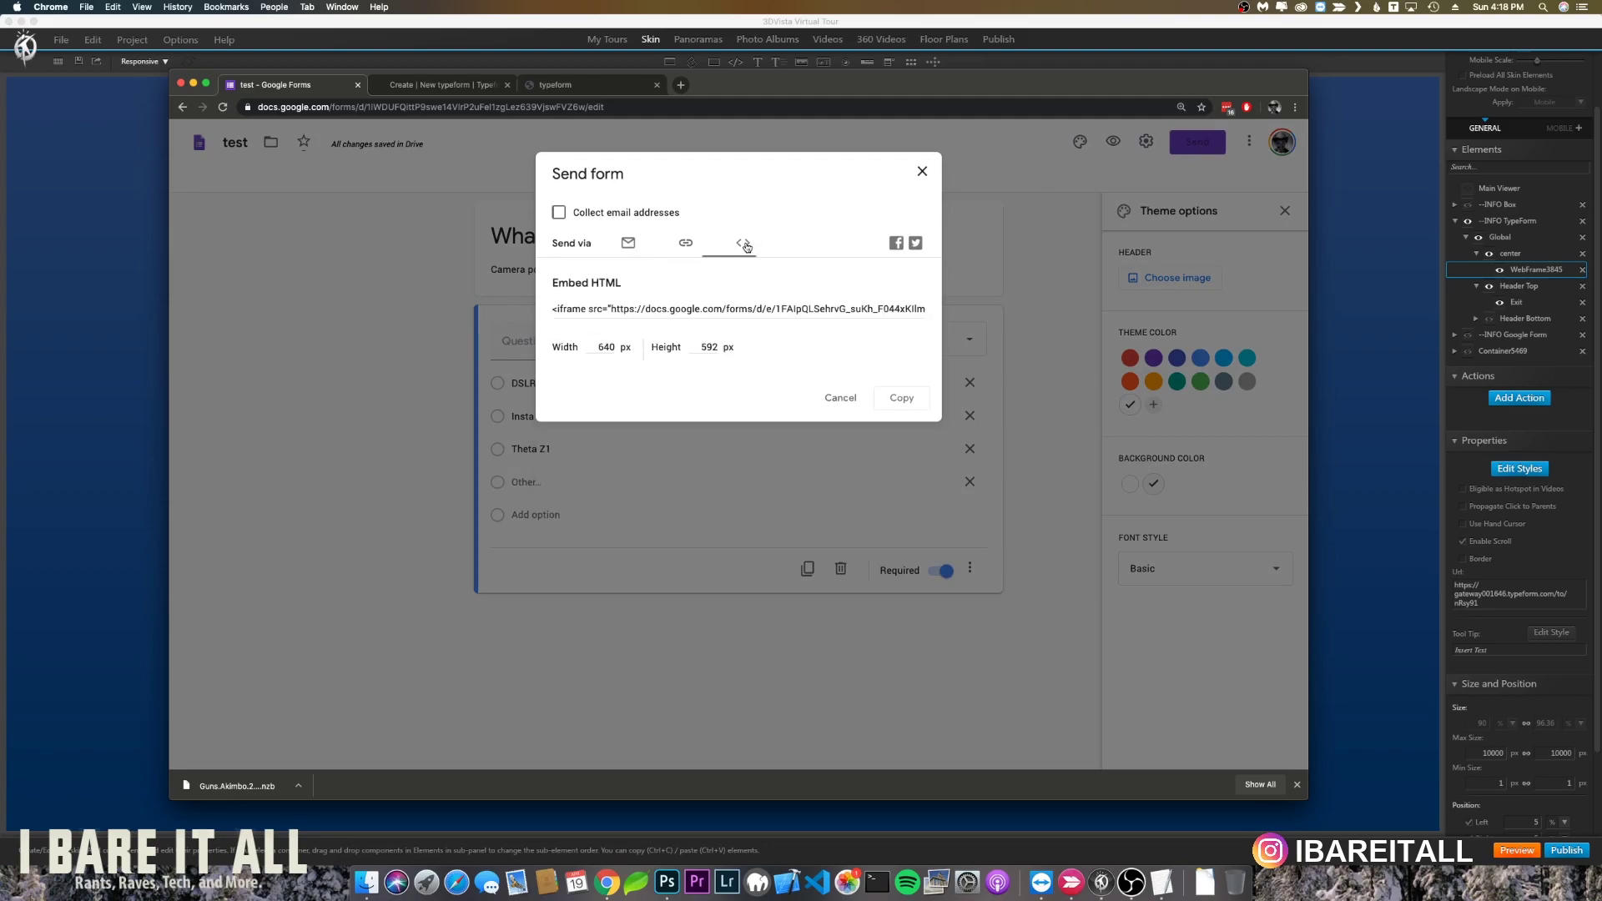
{"action": "left_click", "coordinate": [749, 311]}
{"action": "right_click", "coordinate": [749, 310]}
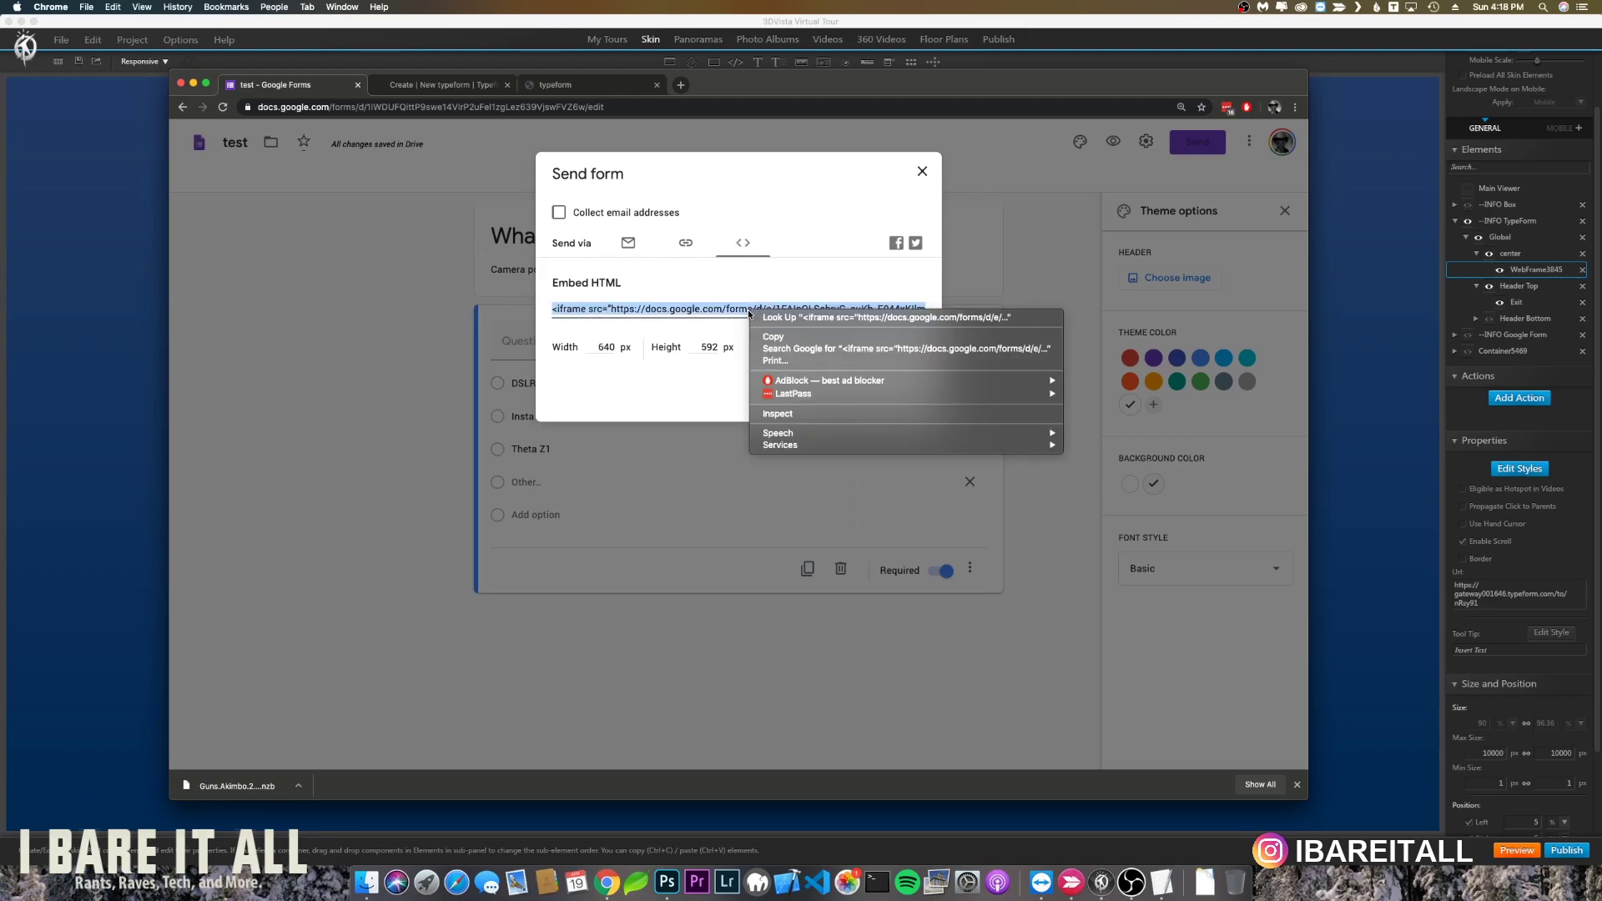
{"action": "left_click", "coordinate": [796, 340]}
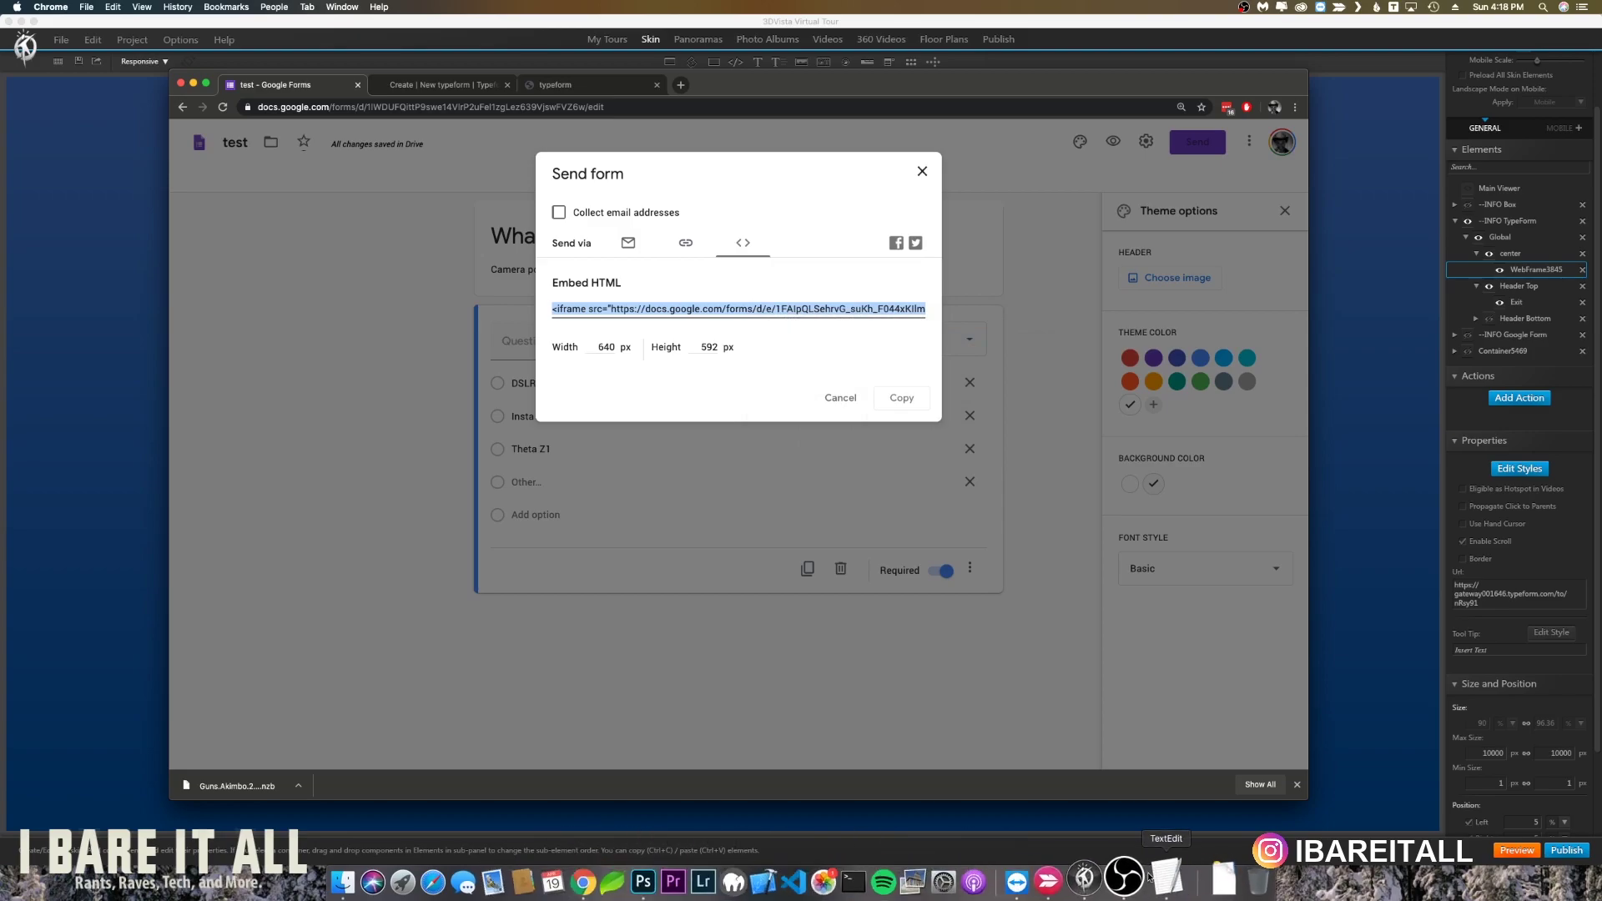
In TextEdit, copy only the Google Forms viewform src URL from the pasted iframe code
{"action": "left_click", "coordinate": [1149, 876]}
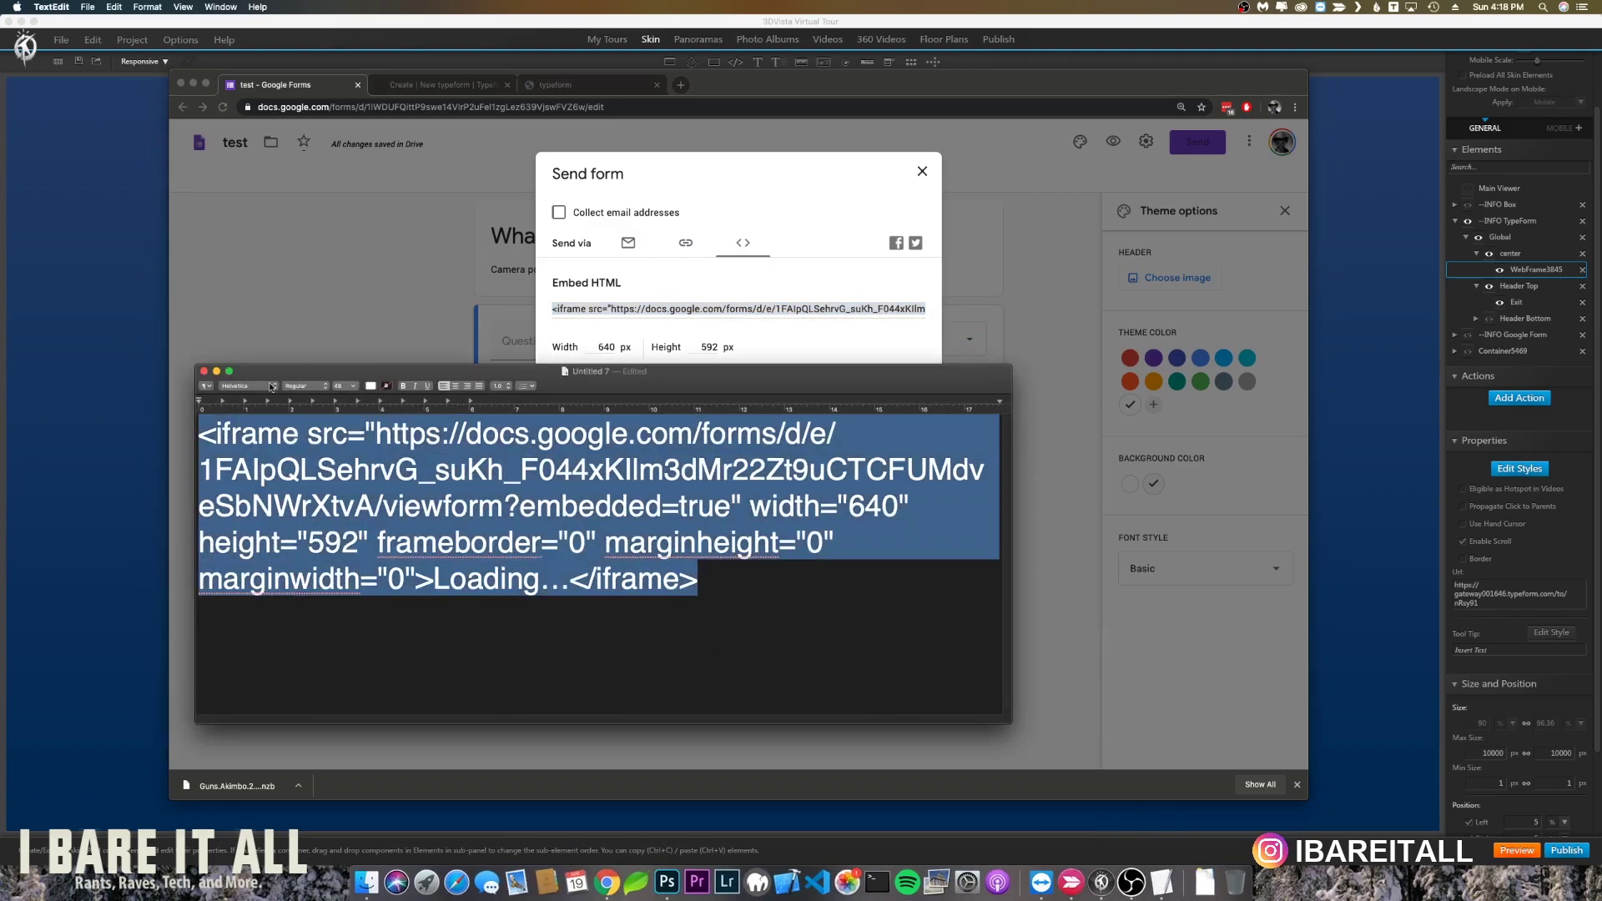
{"action": "key", "text": "Right"}
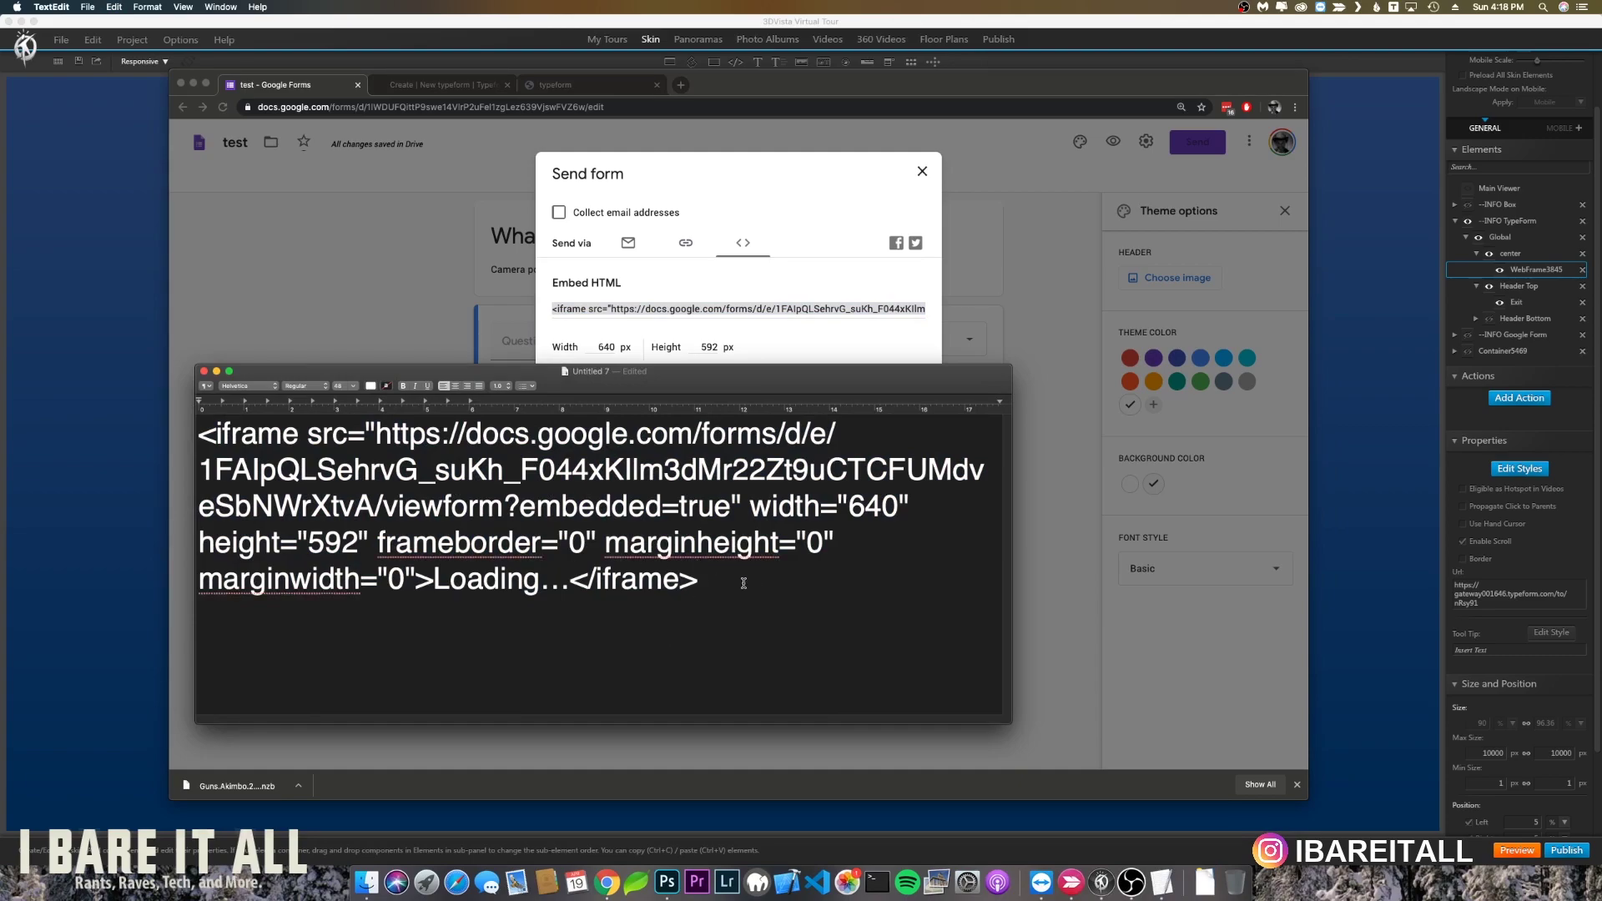
{"action": "left_click_drag", "start_coordinate": [709, 589], "coordinate": [618, 584]}
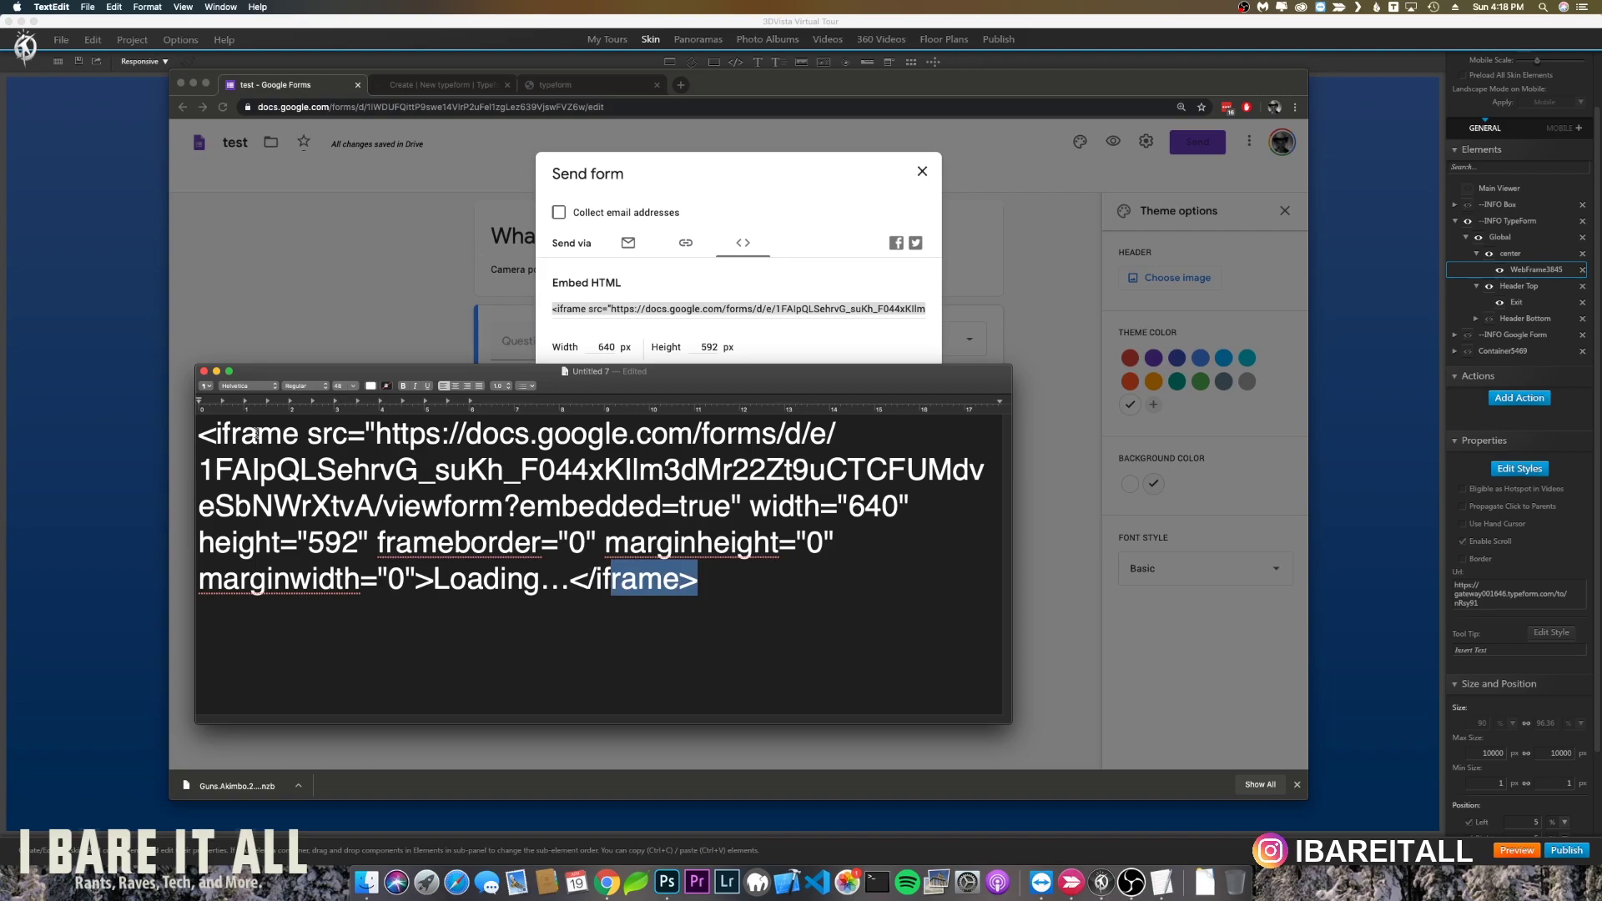
{"action": "left_click_drag", "start_coordinate": [201, 435], "coordinate": [728, 494]}
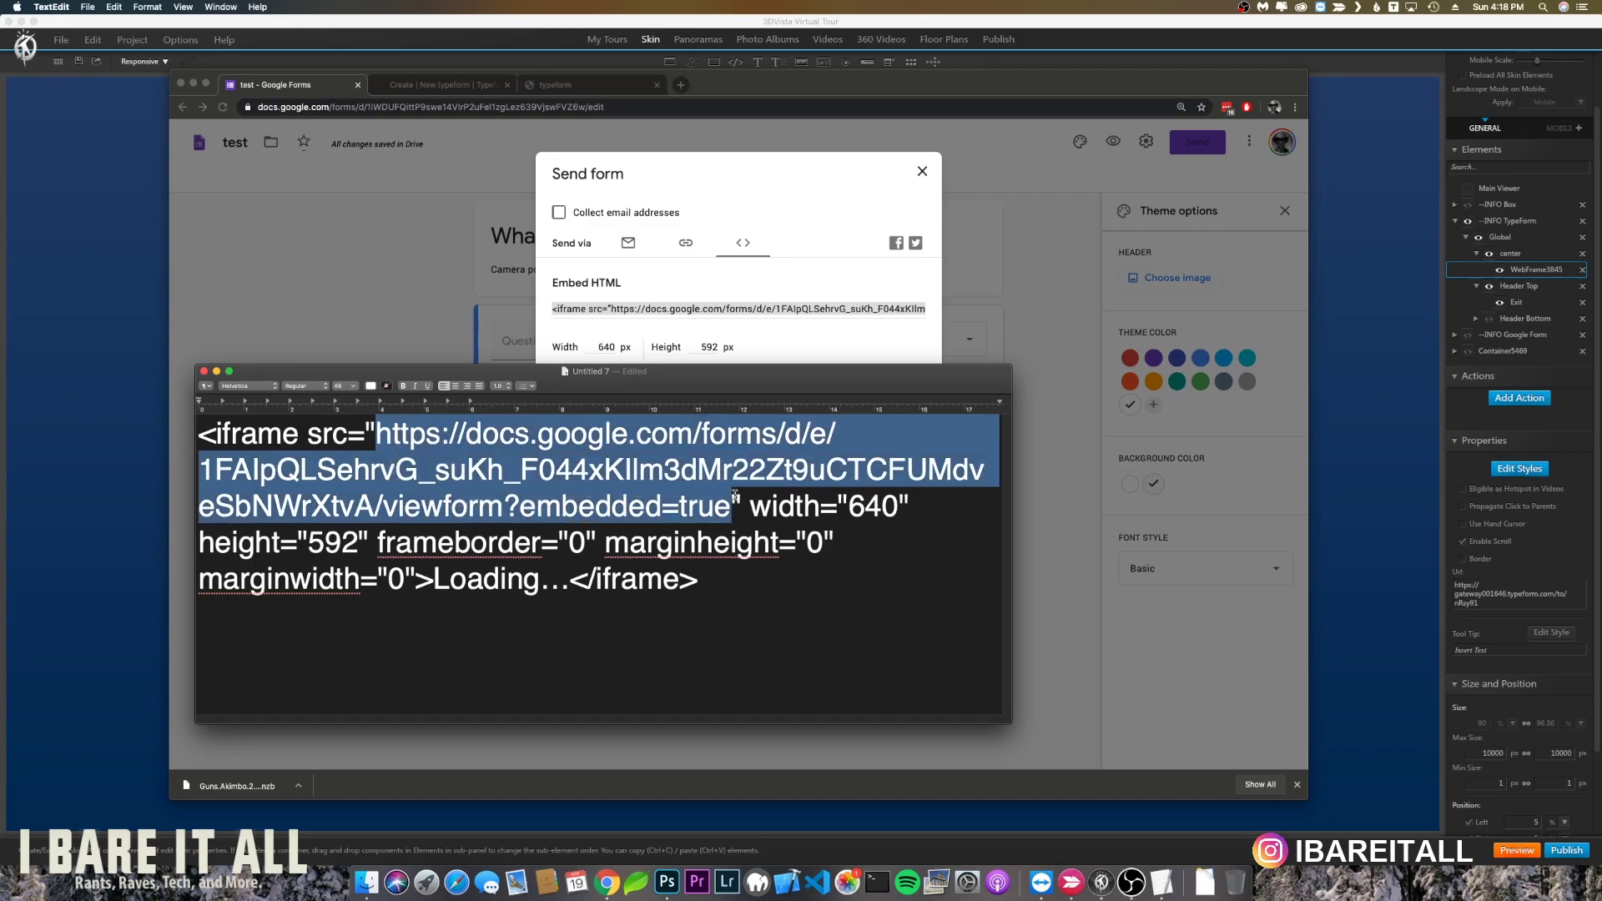
{"action": "right_click", "coordinate": [565, 433]}
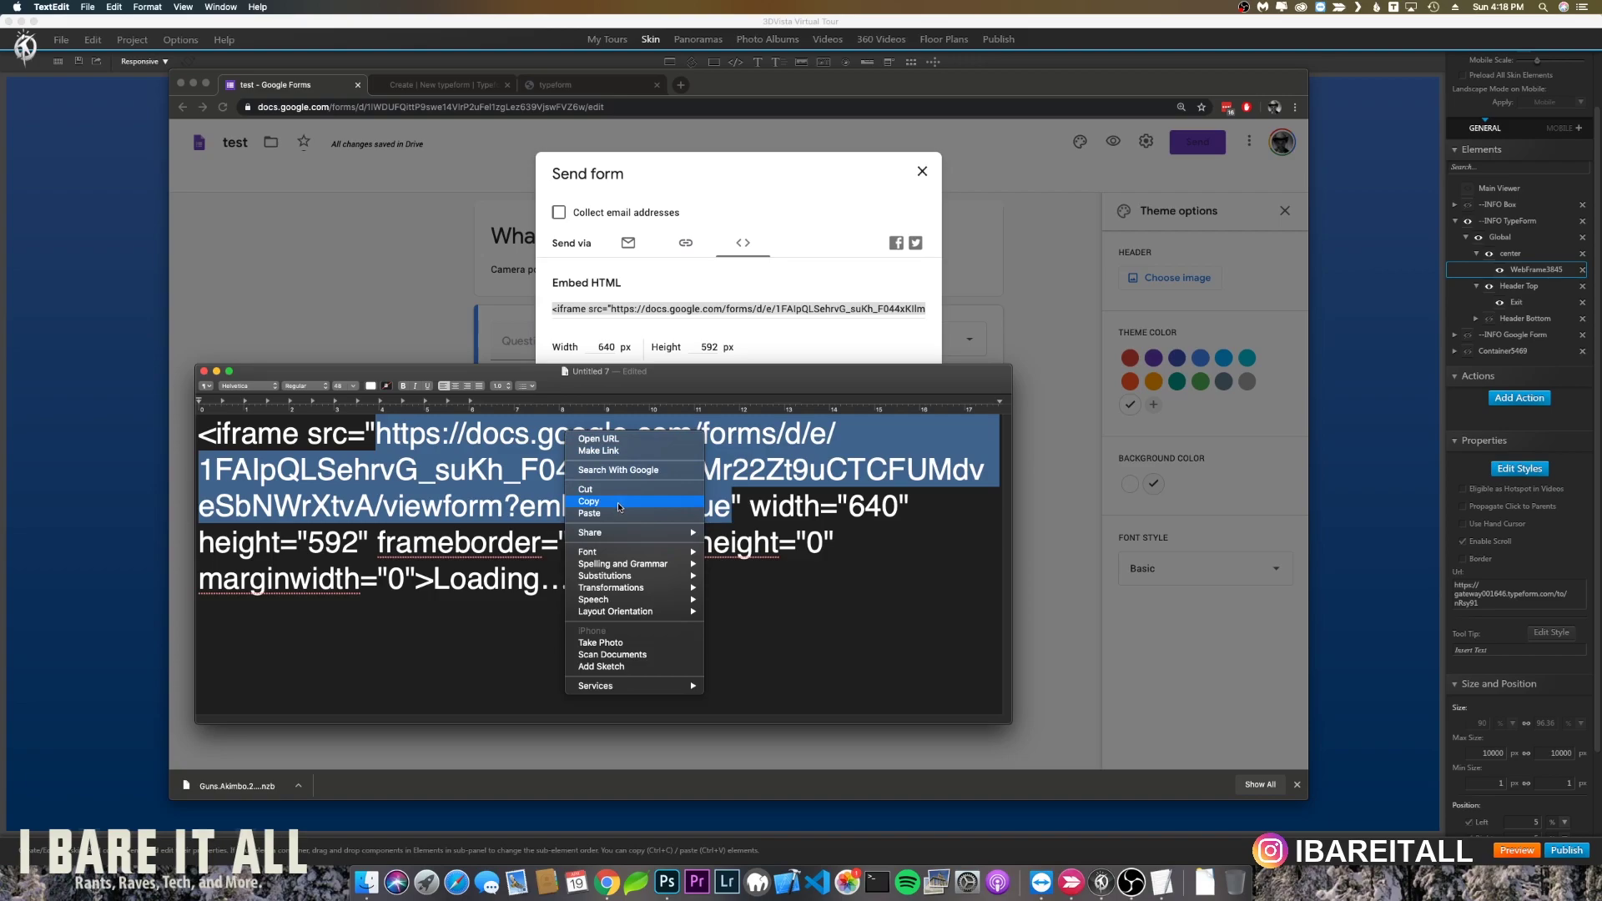
{"action": "left_click", "coordinate": [617, 493]}
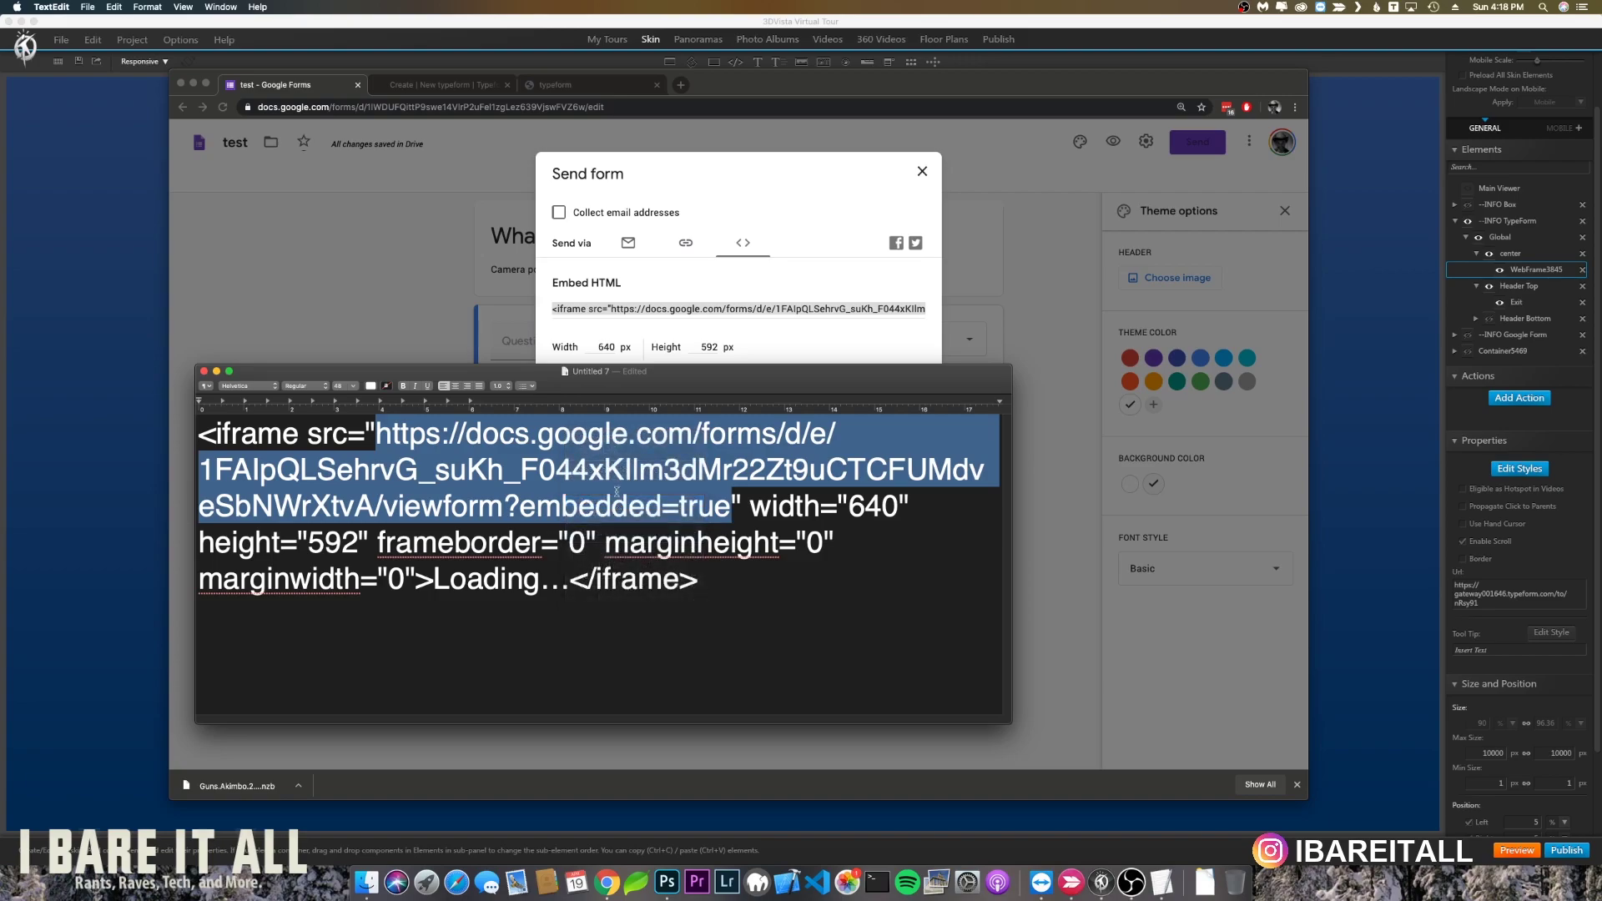
{"action": "left_click", "coordinate": [809, 23]}
Replace the web frame Url with the Google Forms docs.google.com link and preview the tour
{"action": "key", "text": "super+a"}
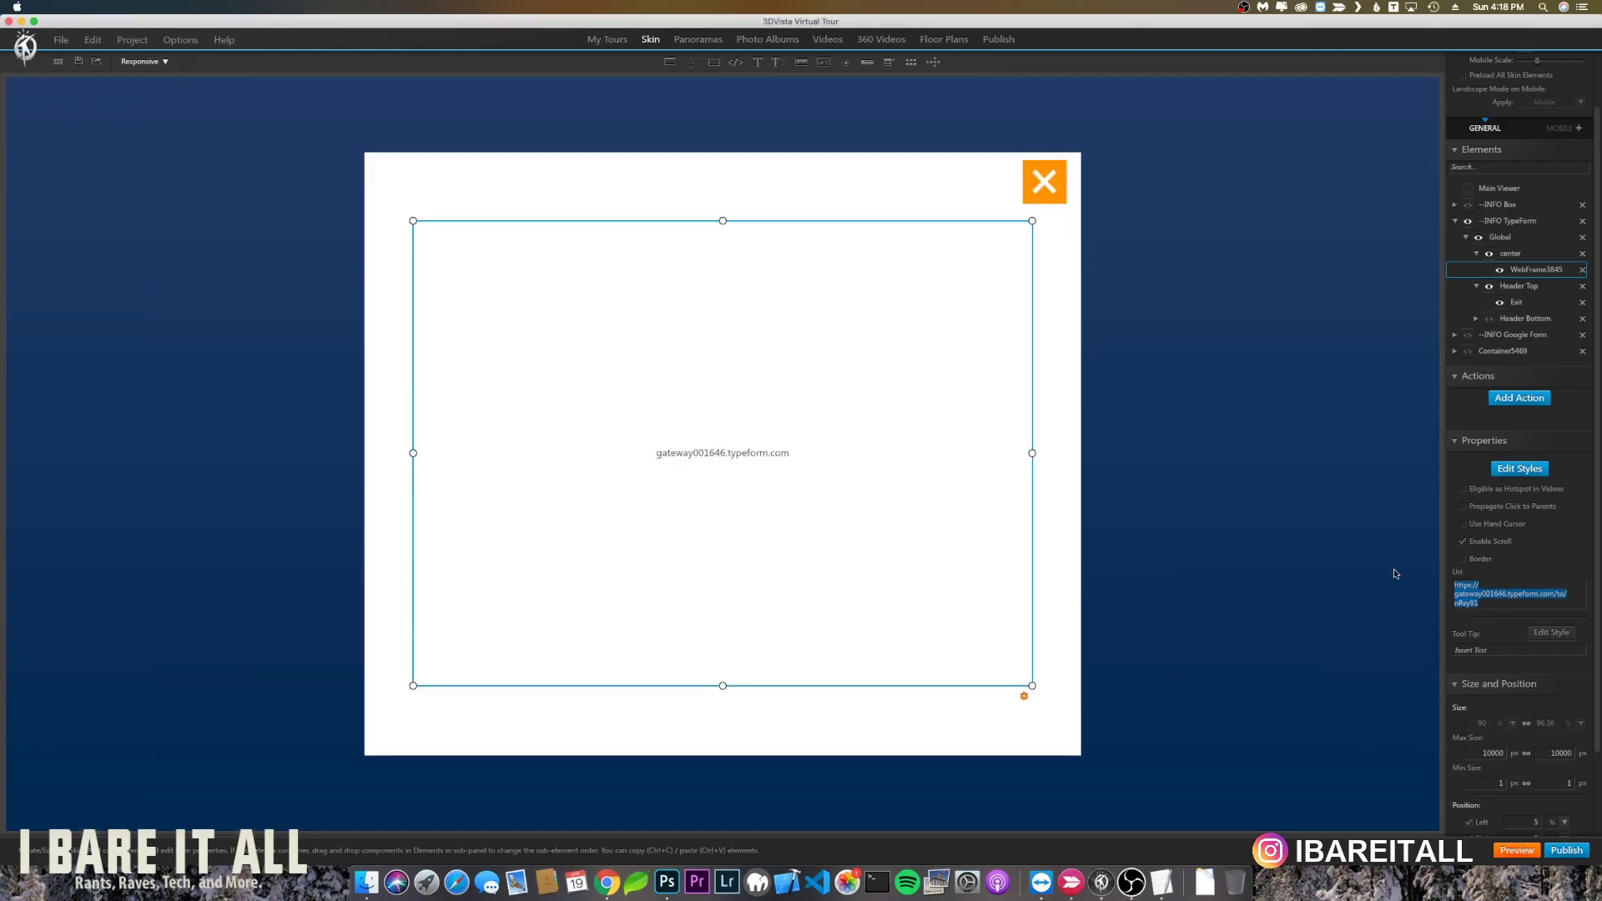
{"action": "key", "text": "BackSpace"}
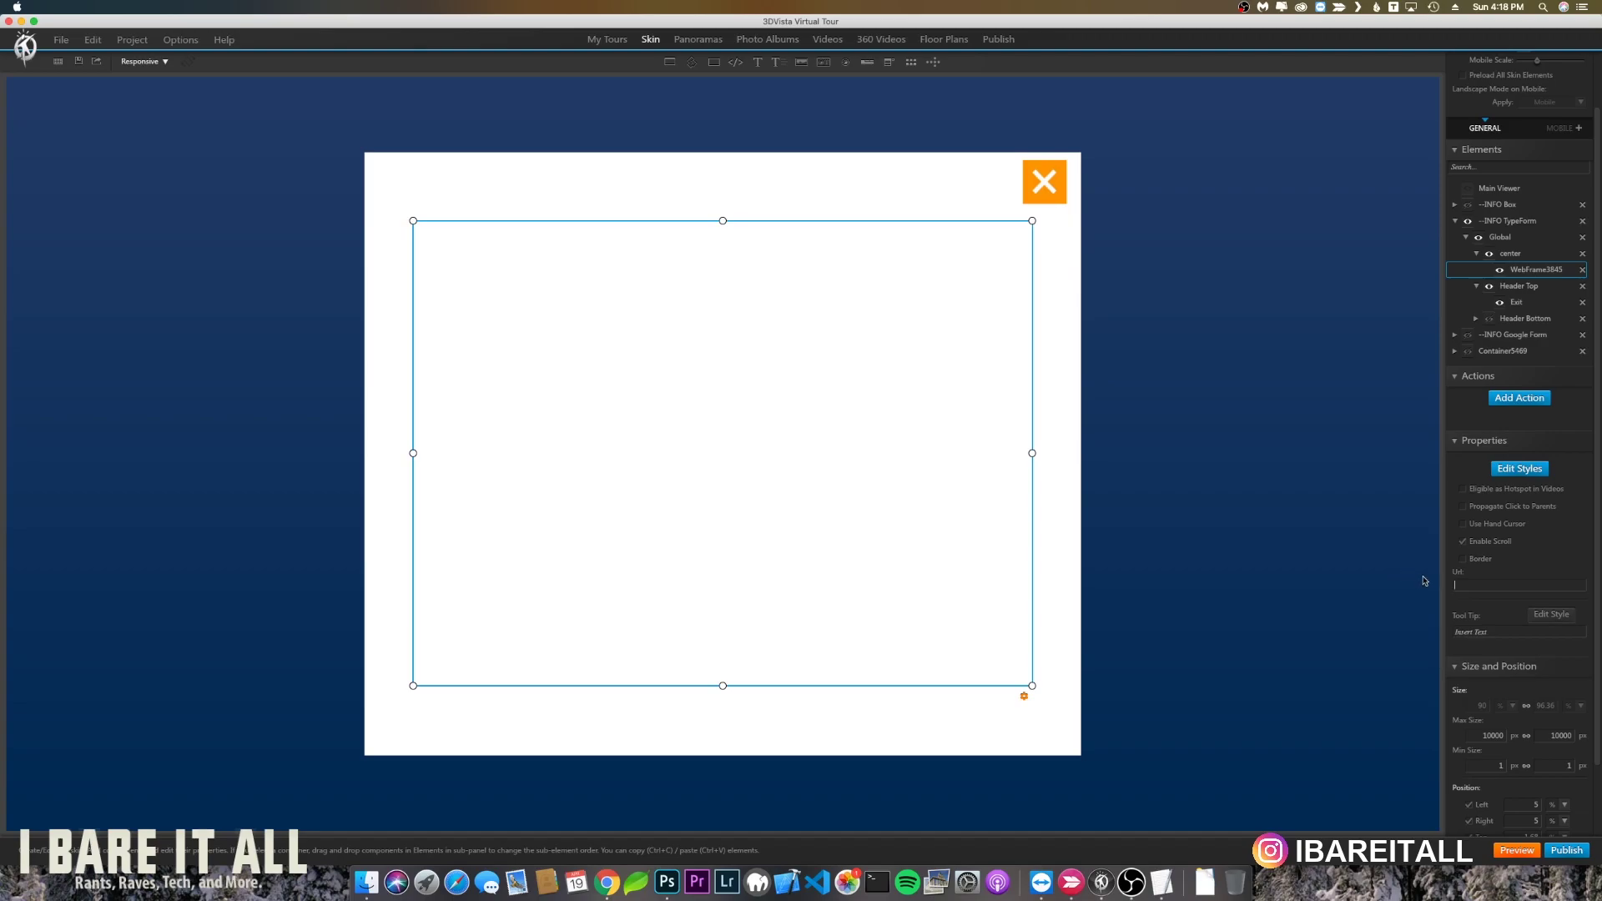
{"action": "right_click", "coordinate": [1458, 584]}
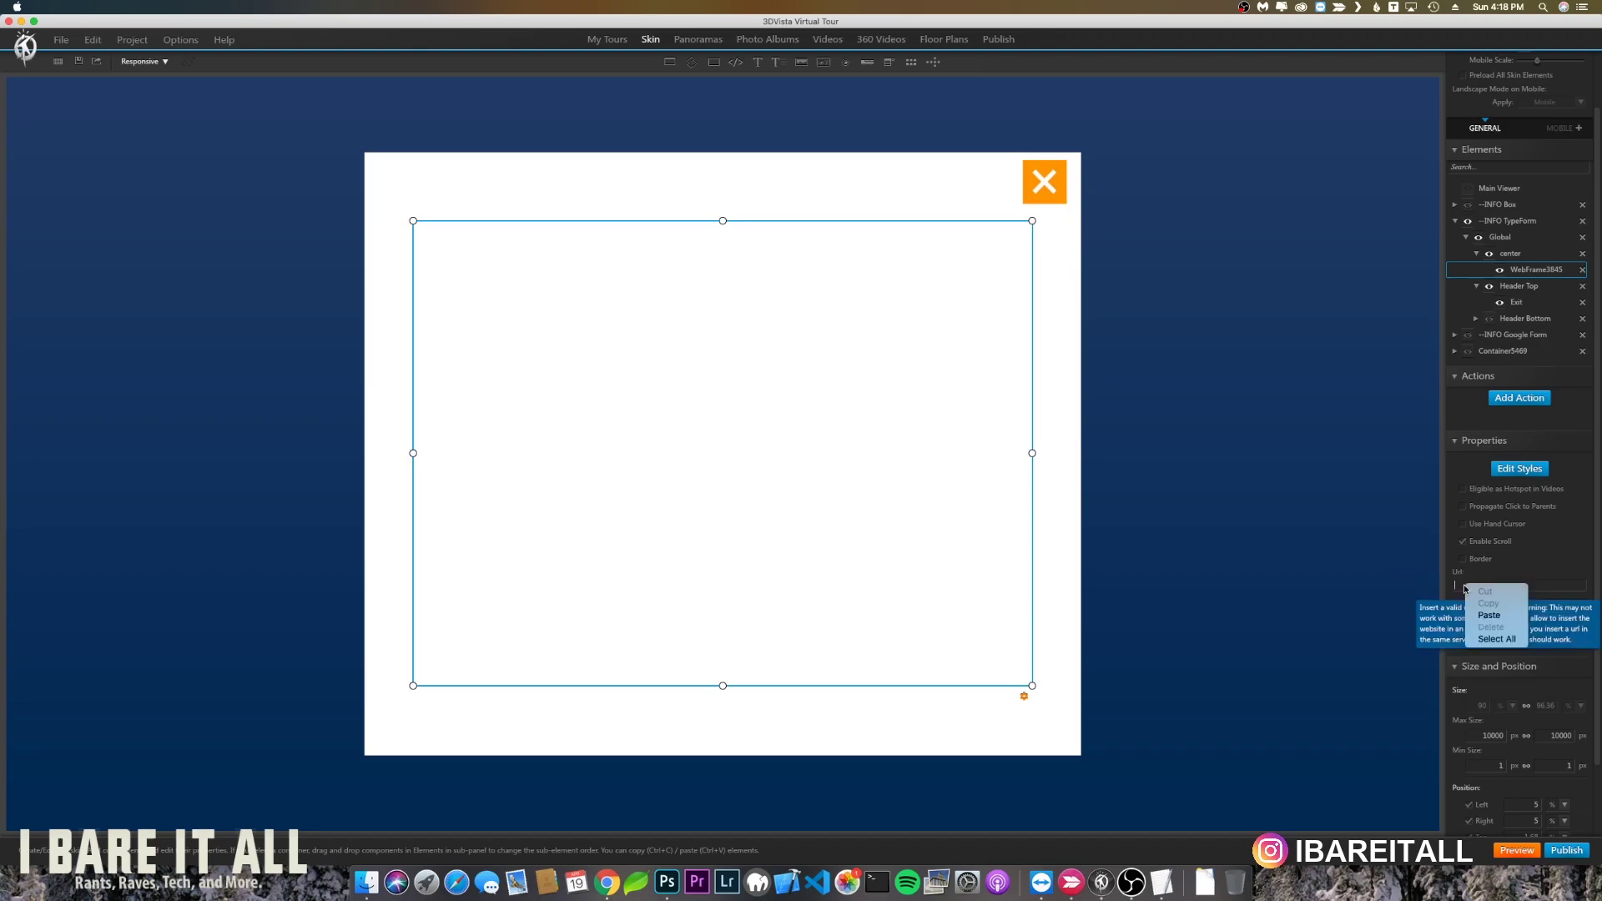
{"action": "left_click", "coordinate": [1502, 608]}
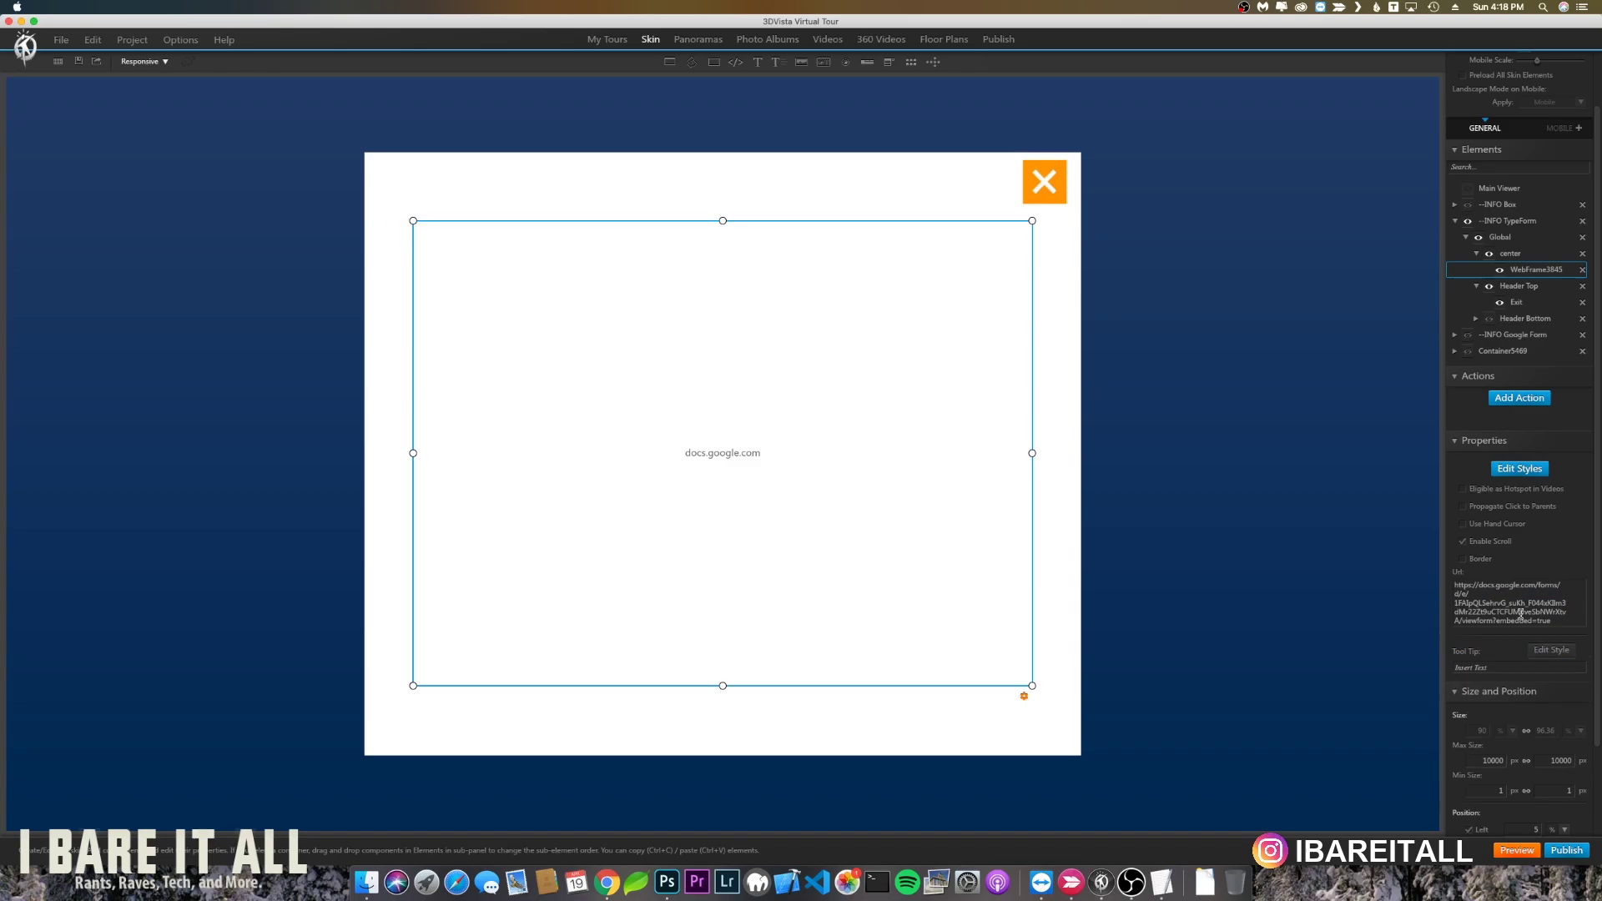
{"action": "left_click_drag", "start_coordinate": [1549, 614], "coordinate": [1517, 568]}
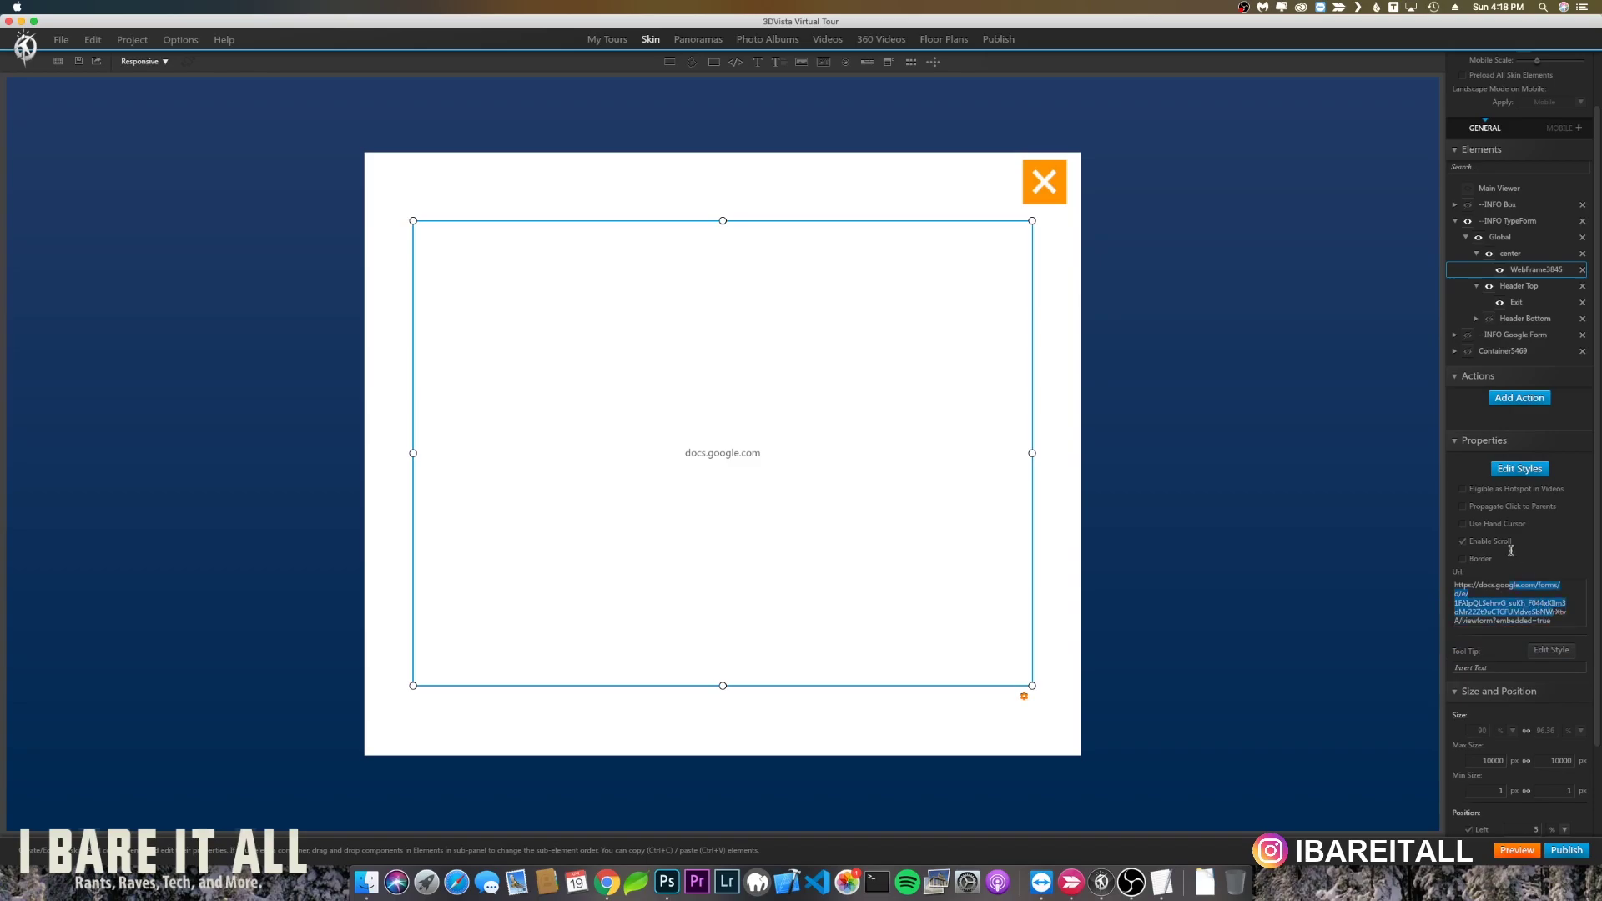
{"action": "left_click", "coordinate": [1514, 851]}
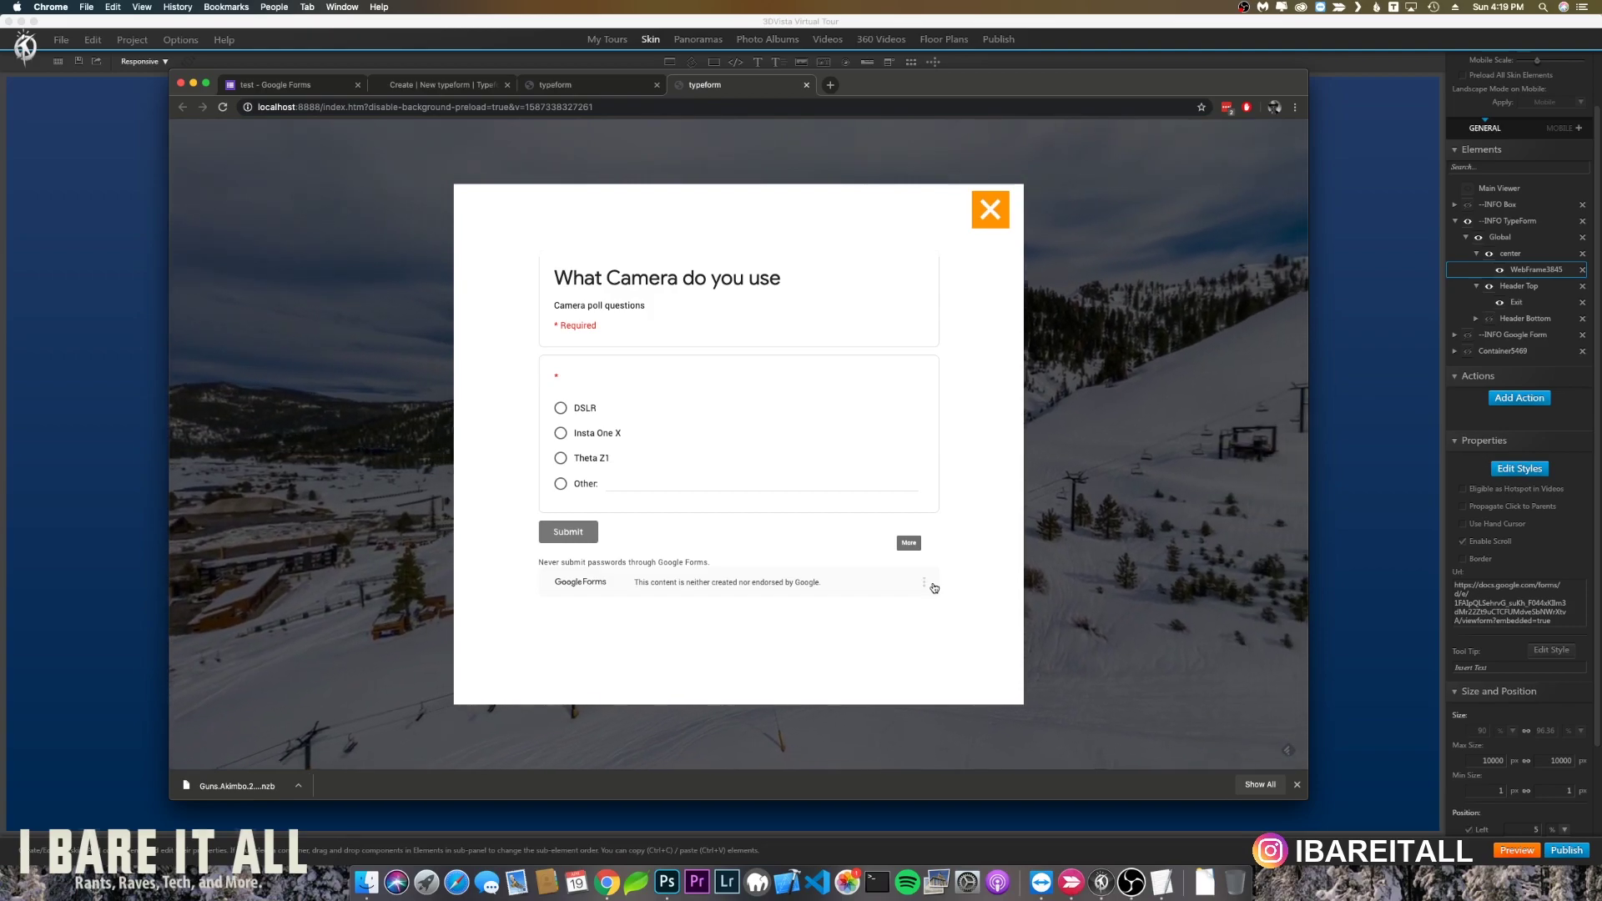
Close the Google Form popup and the duplicate 'typeform' preview tab
{"action": "left_click", "coordinate": [989, 219]}
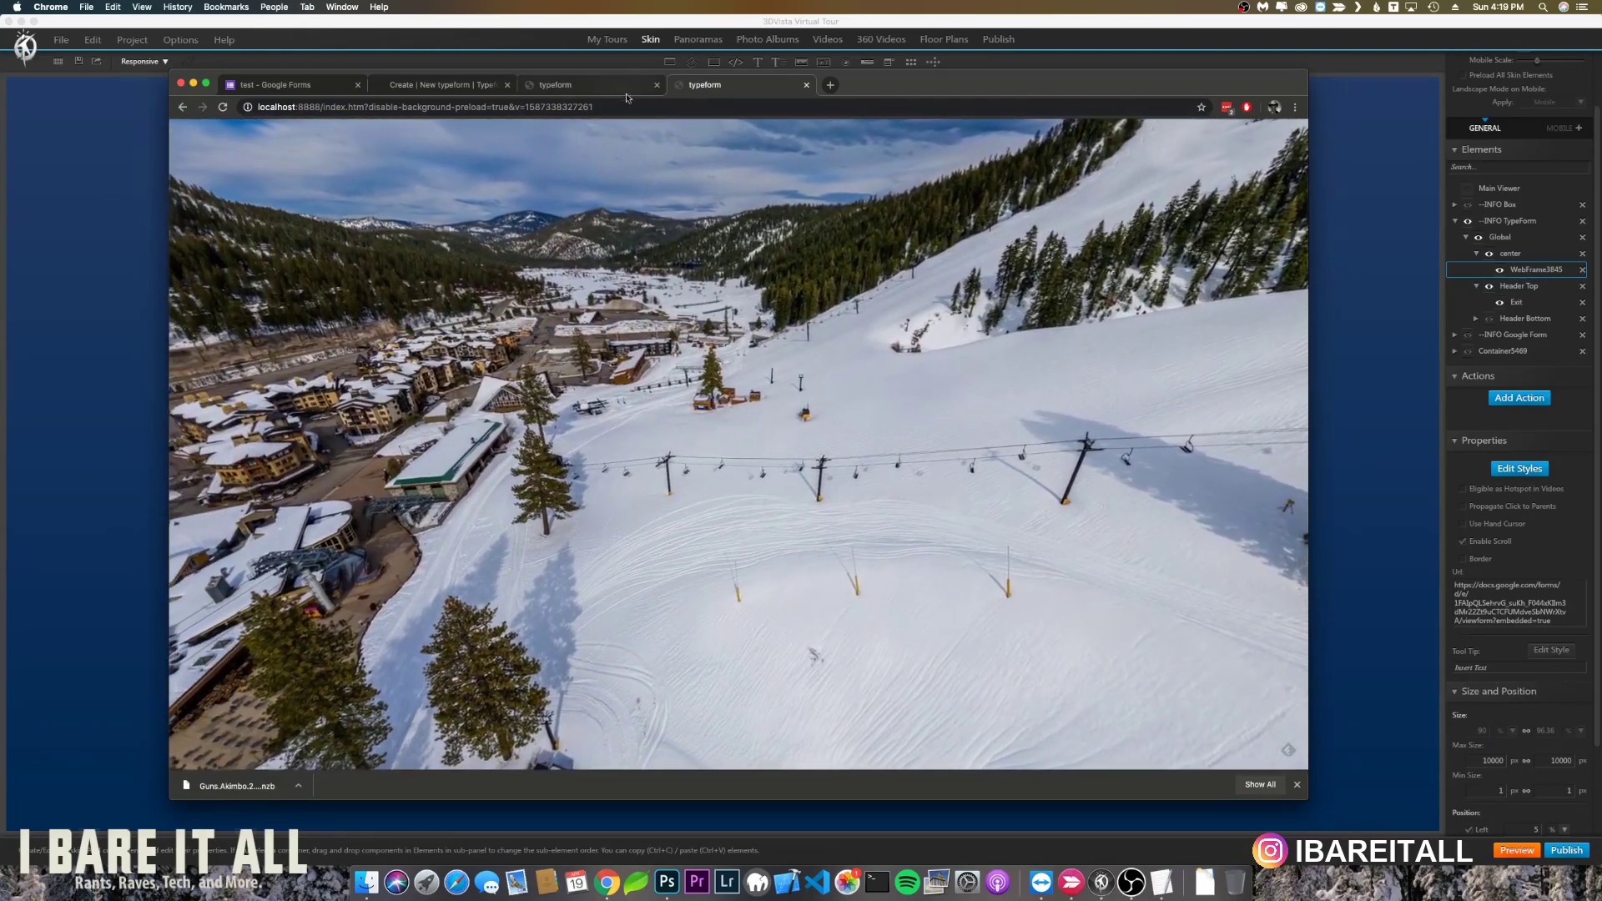
{"action": "left_click", "coordinate": [806, 86]}
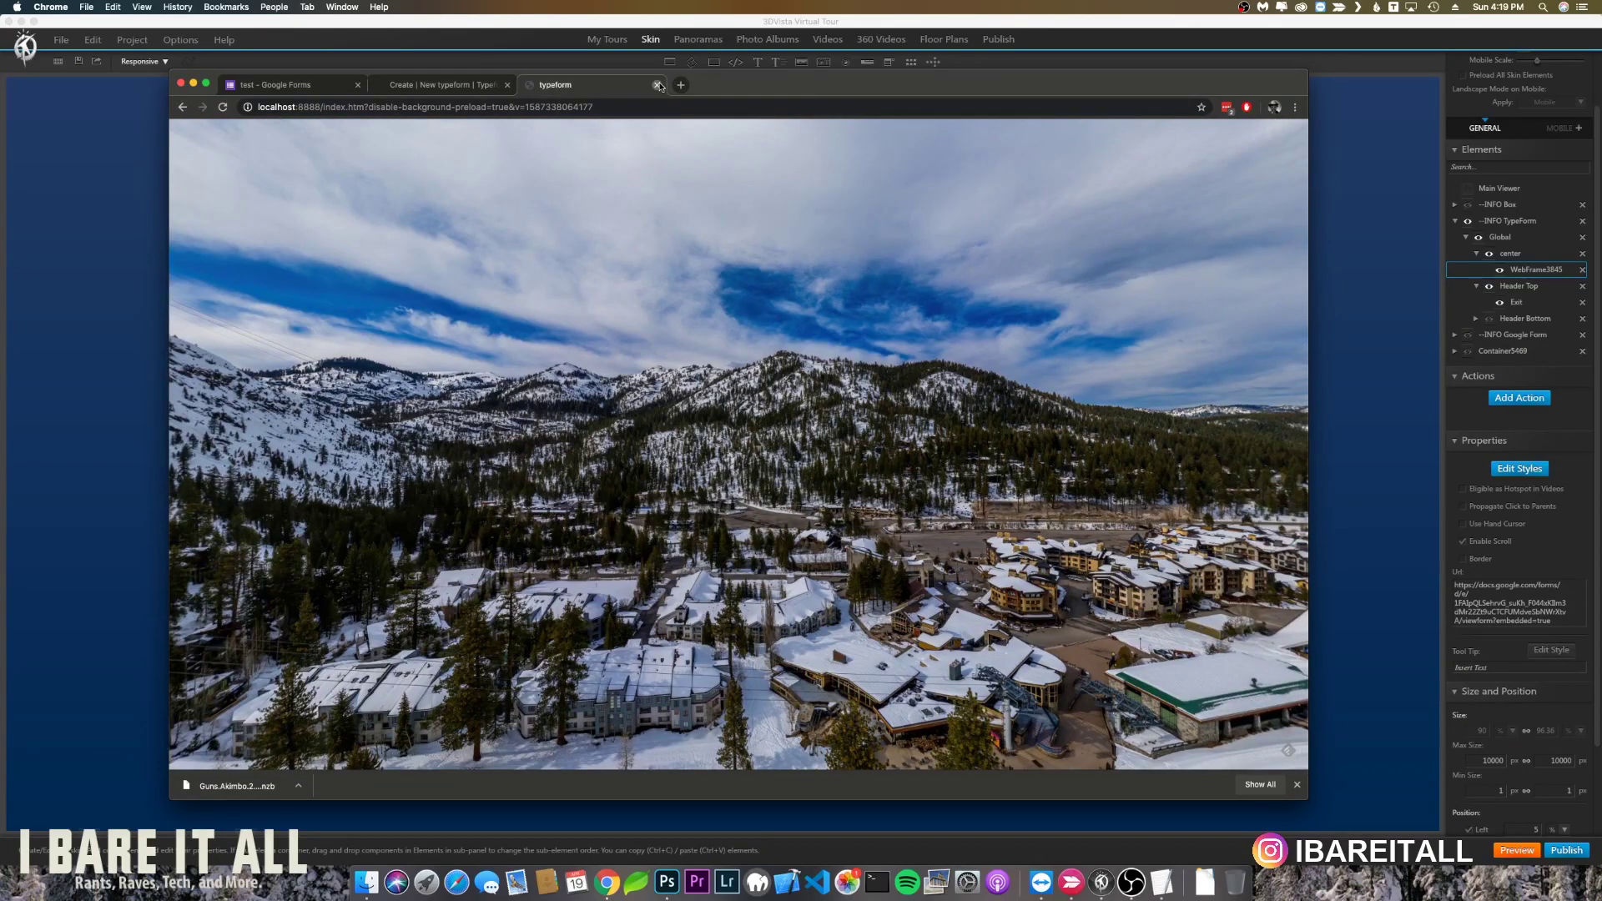
Return to My workspace in Typeform and open the New typeform
{"action": "left_click", "coordinate": [659, 86]}
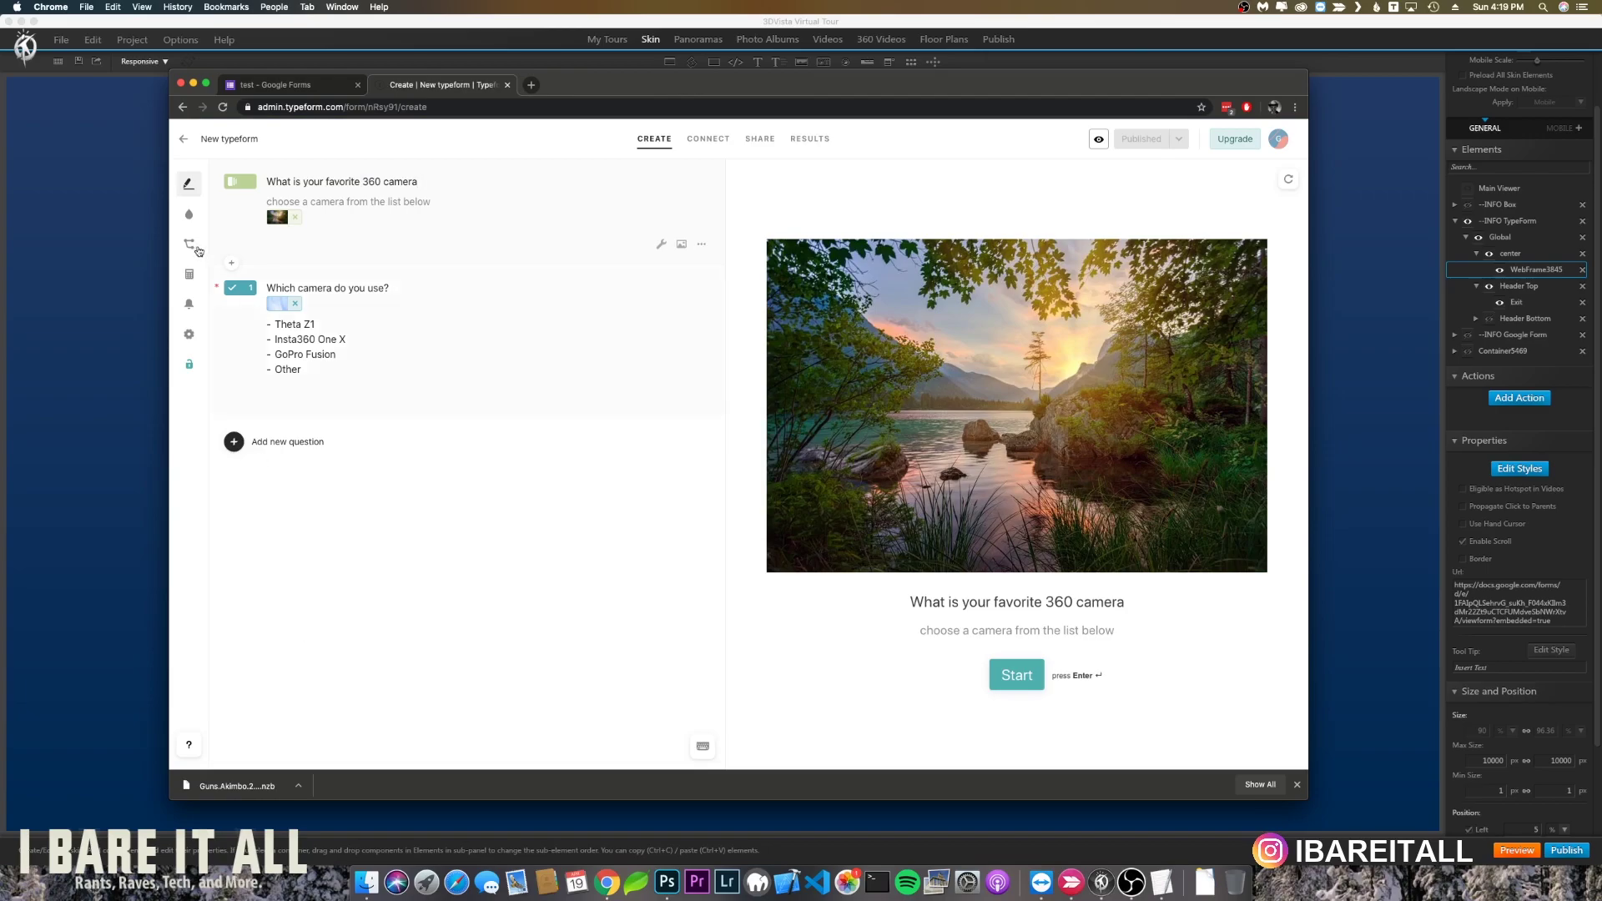
{"action": "left_click", "coordinate": [183, 140]}
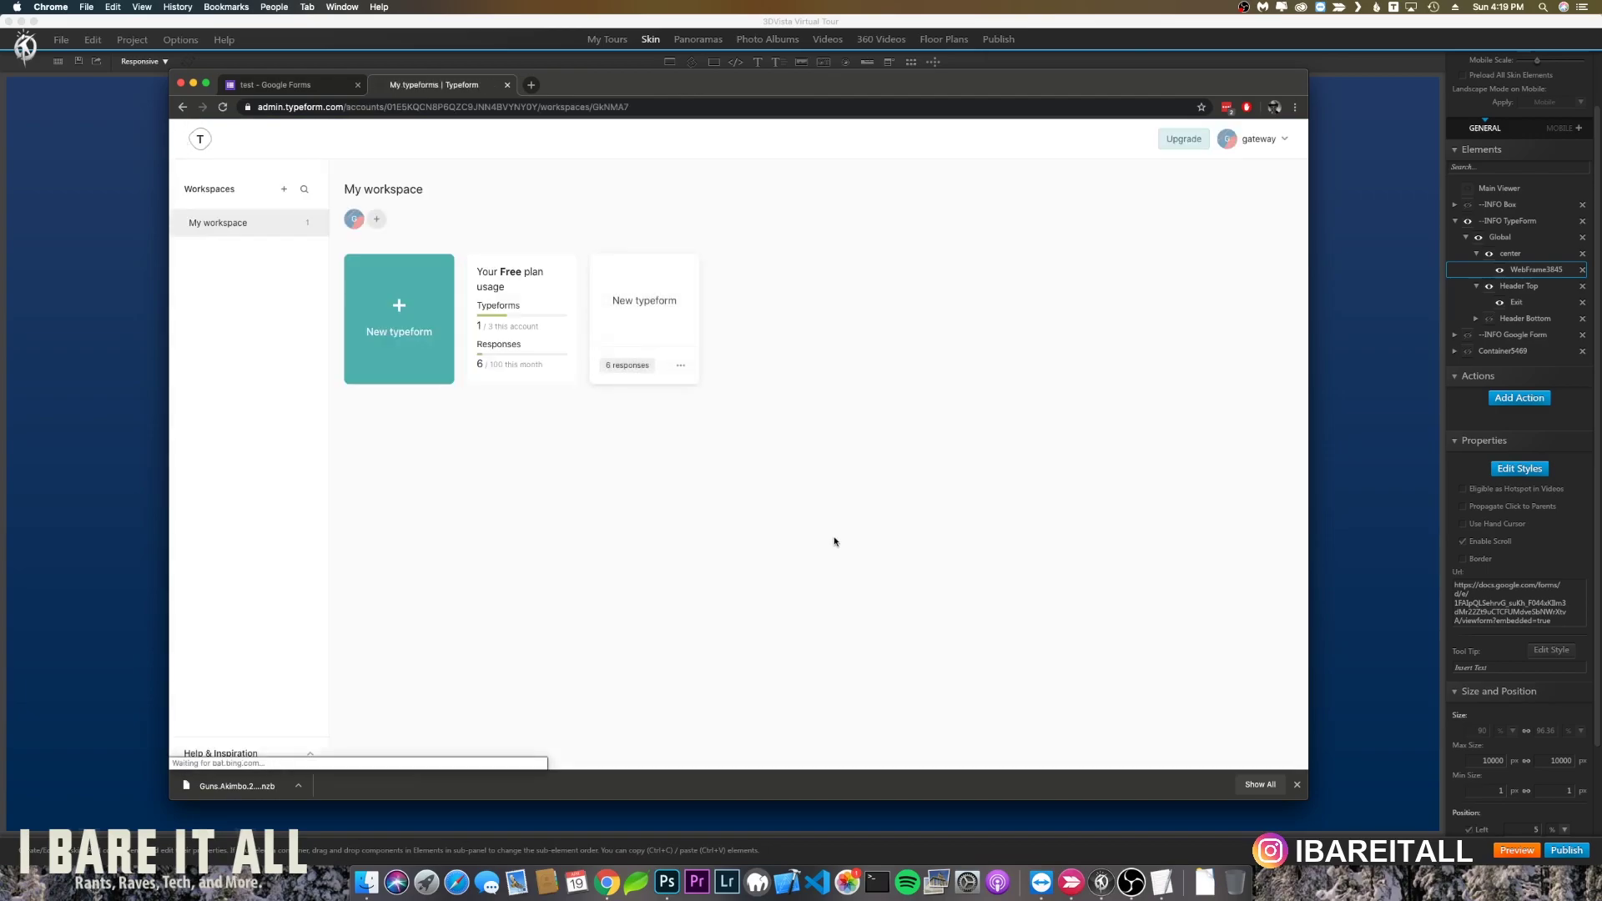
{"action": "left_click", "coordinate": [638, 334]}
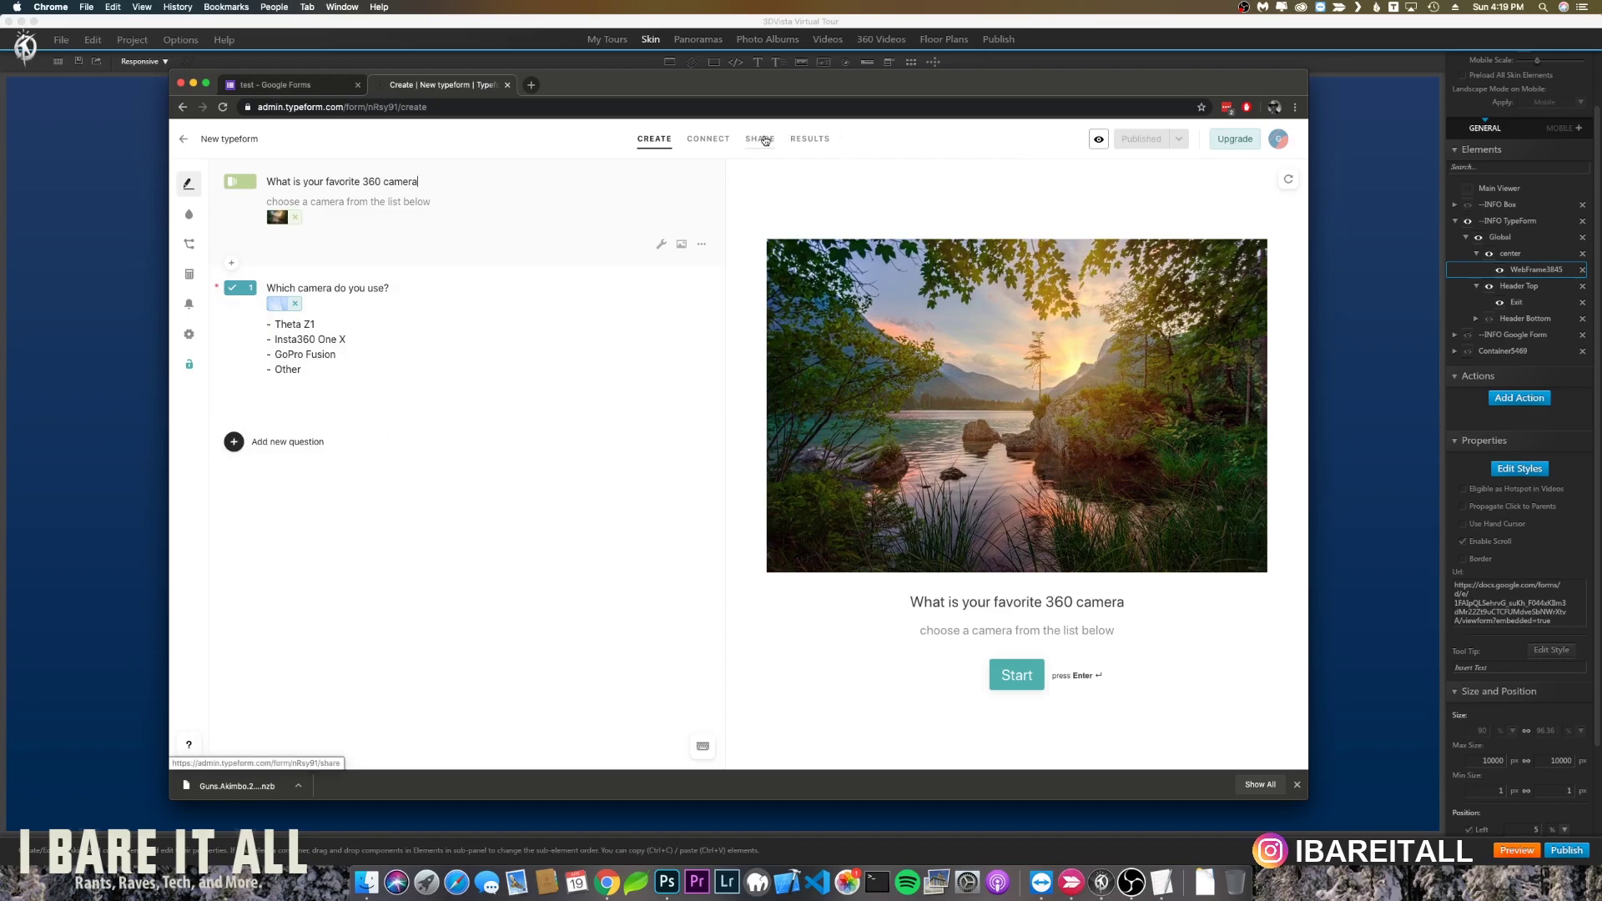
Copy the typeform's Standard web-page embed code, 100% wide by 500 px high
{"action": "left_click", "coordinate": [765, 140]}
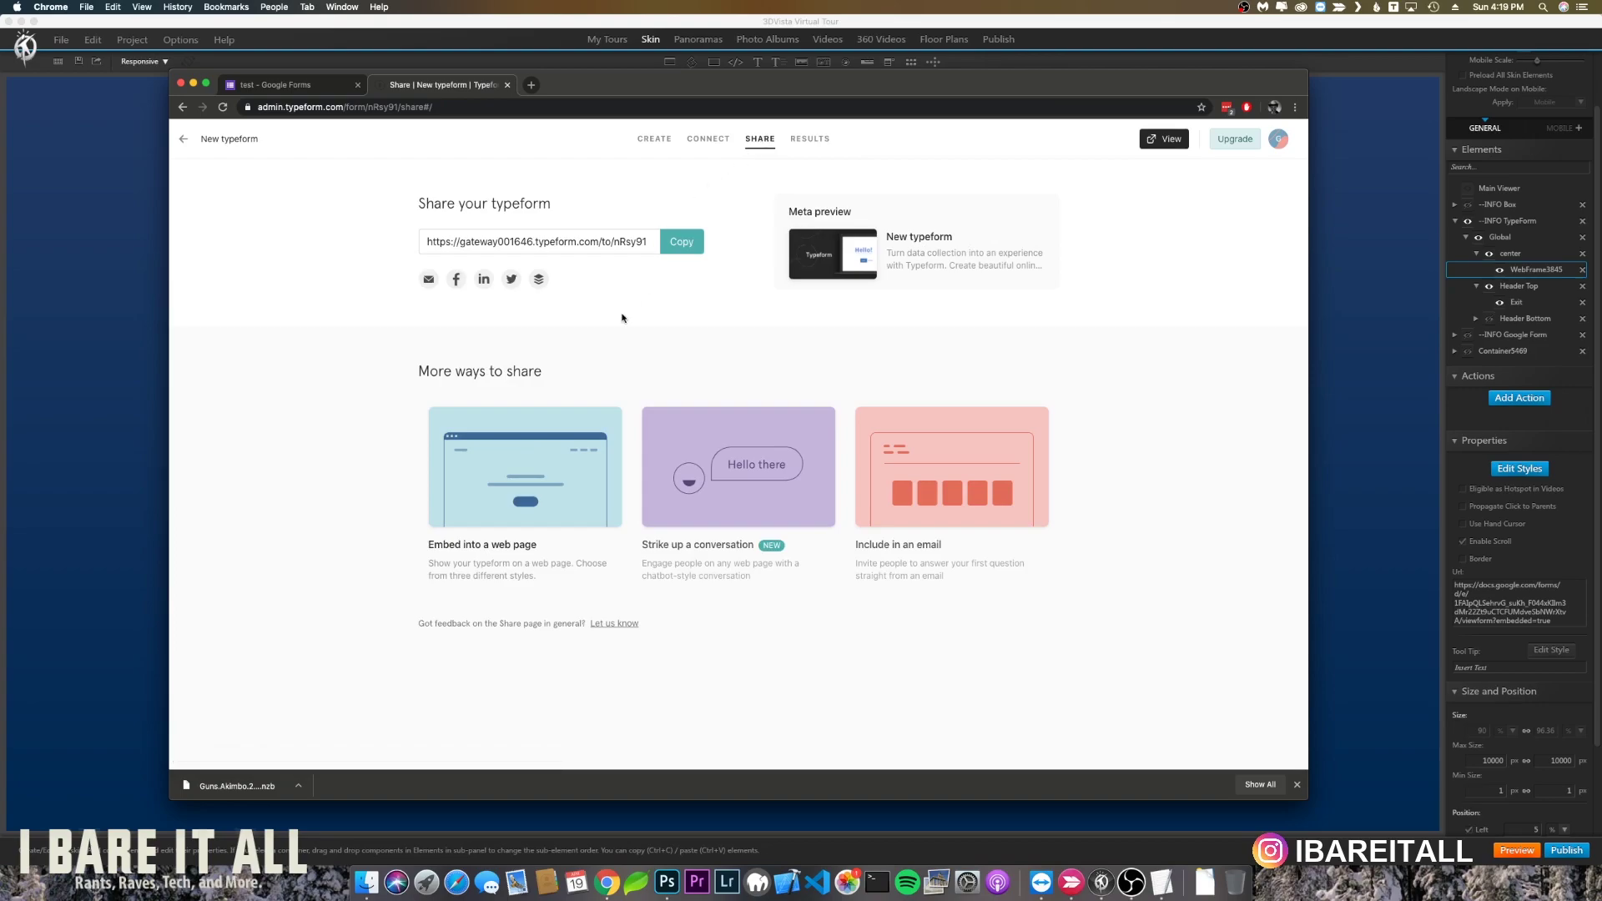
{"action": "left_click", "coordinate": [535, 466]}
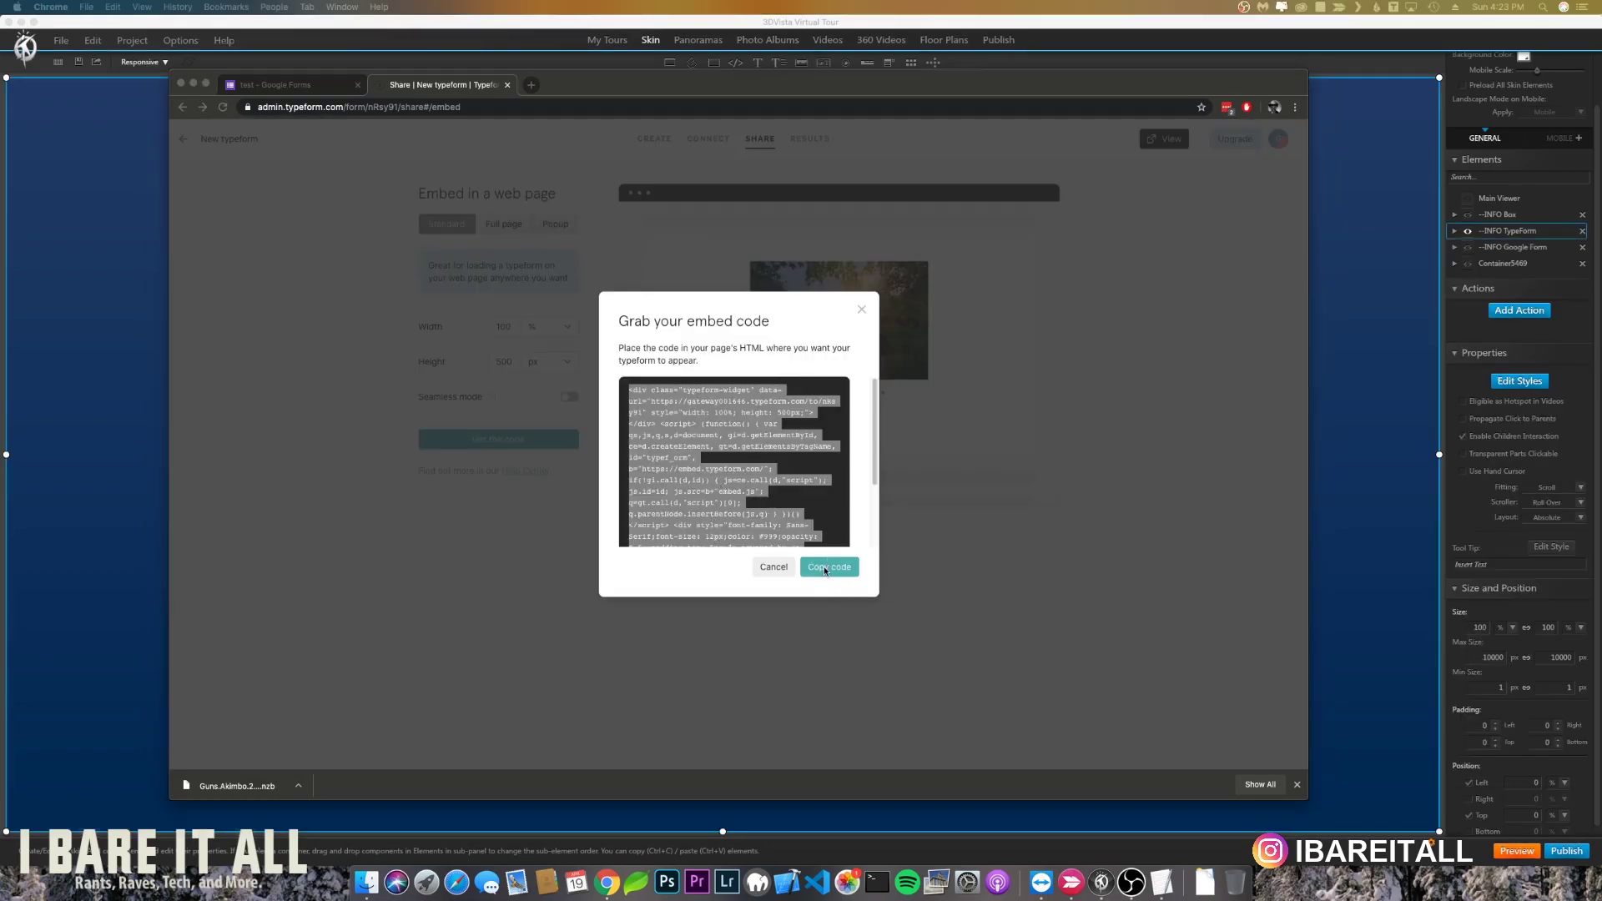
{"action": "left_click", "coordinate": [825, 571]}
{"action": "left_click", "coordinate": [824, 571]}
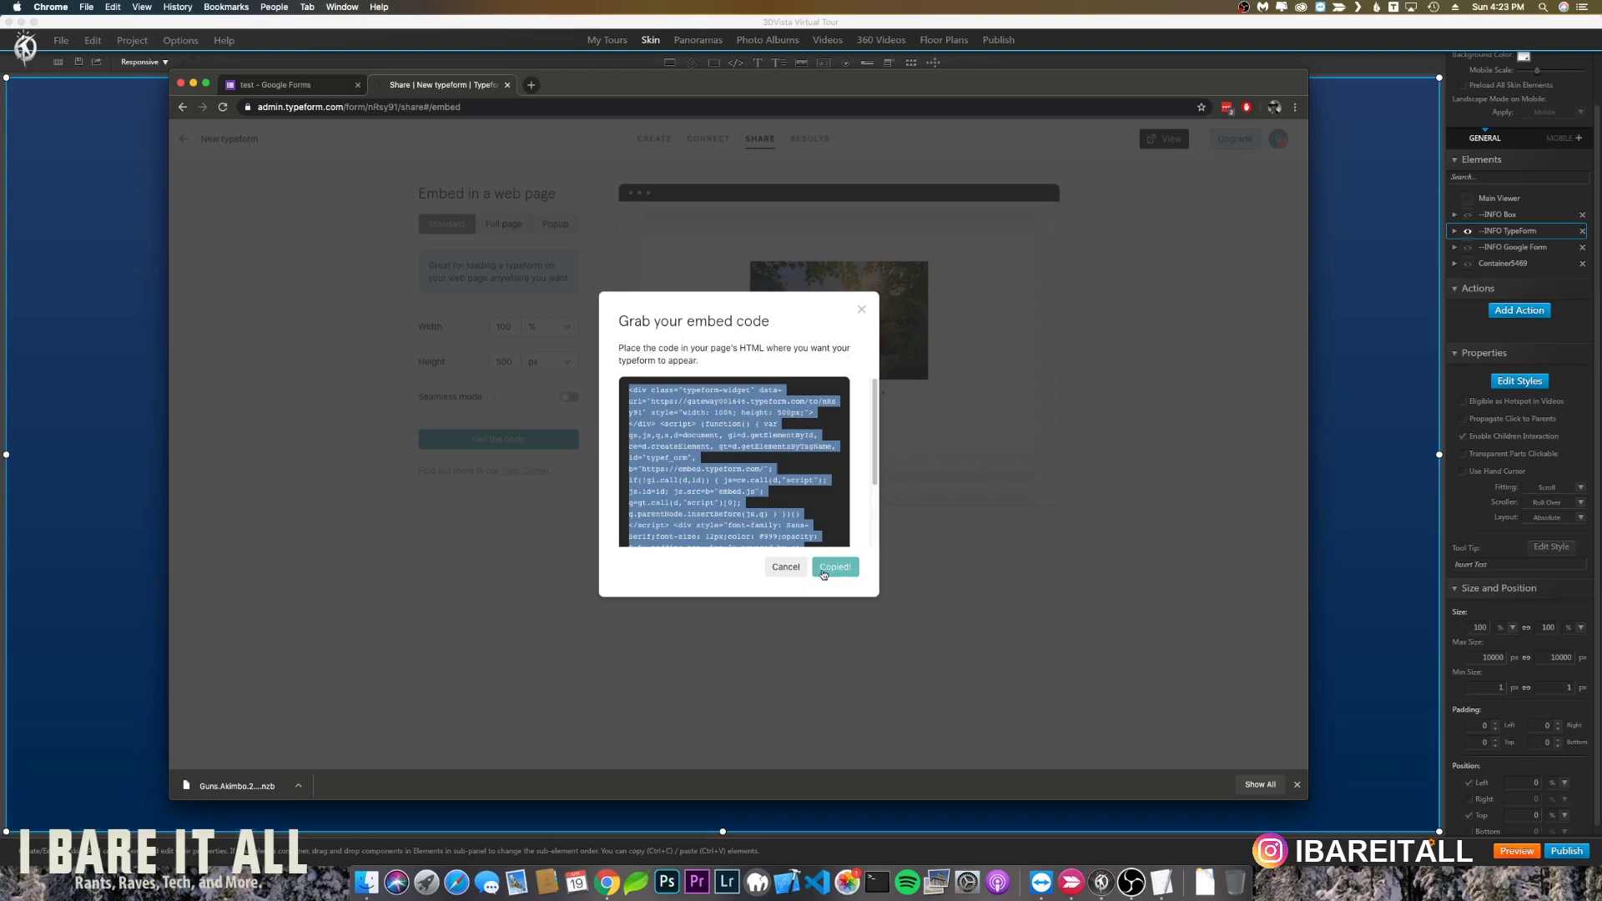
{"action": "key", "text": "ctrl+Up"}
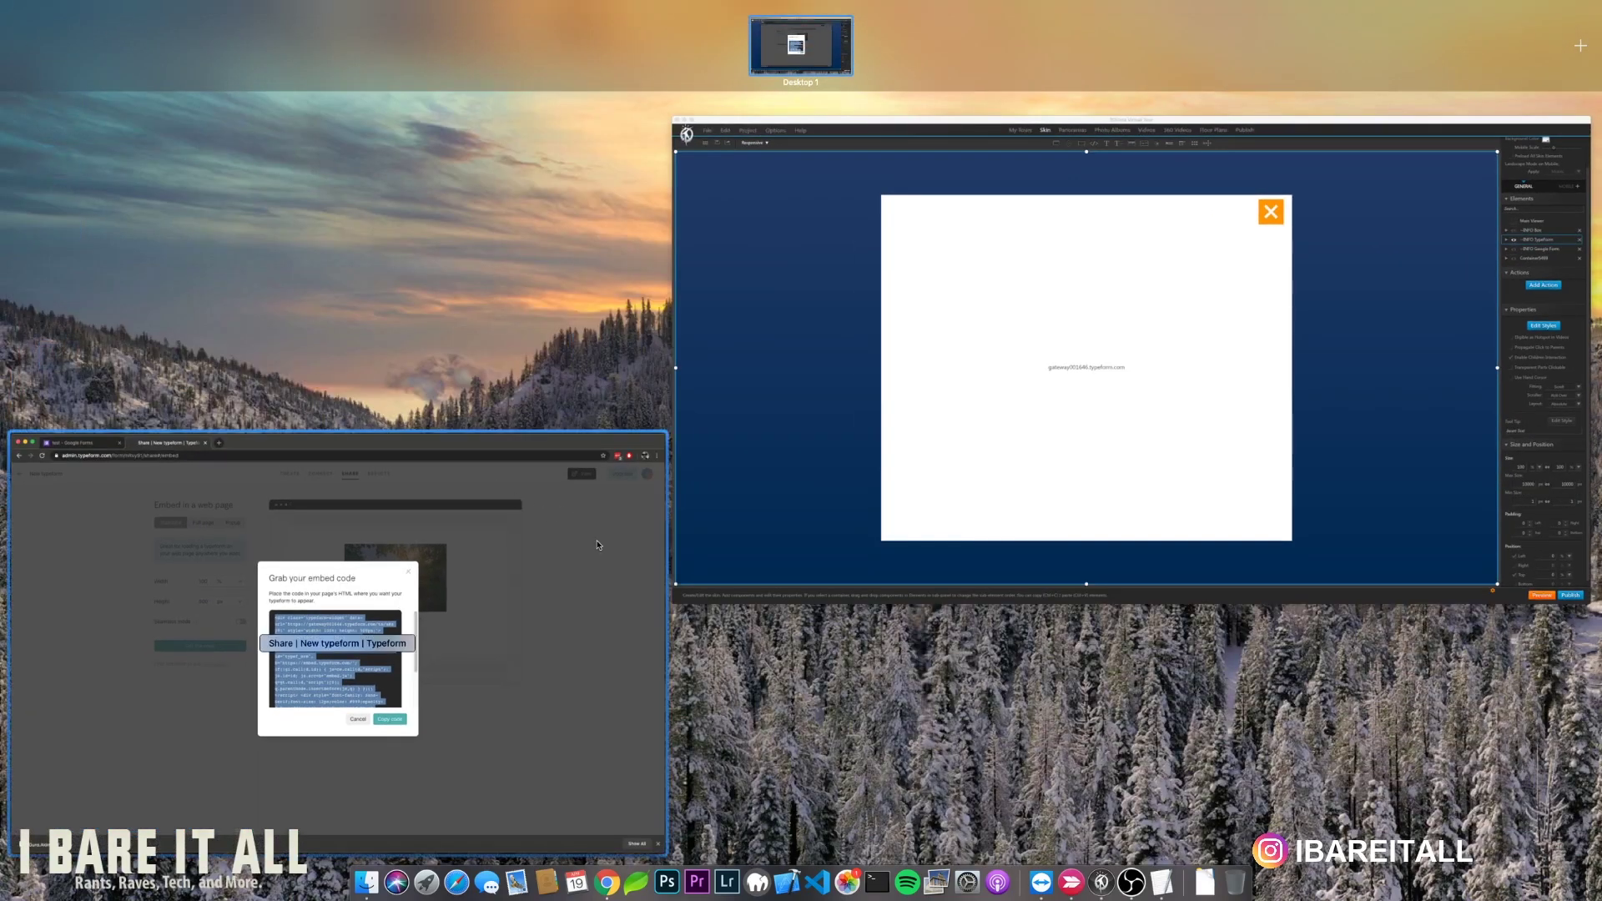
Paste the embed code into a new TextEdit document as plain text at 36 pt
{"action": "left_click", "coordinate": [853, 488]}
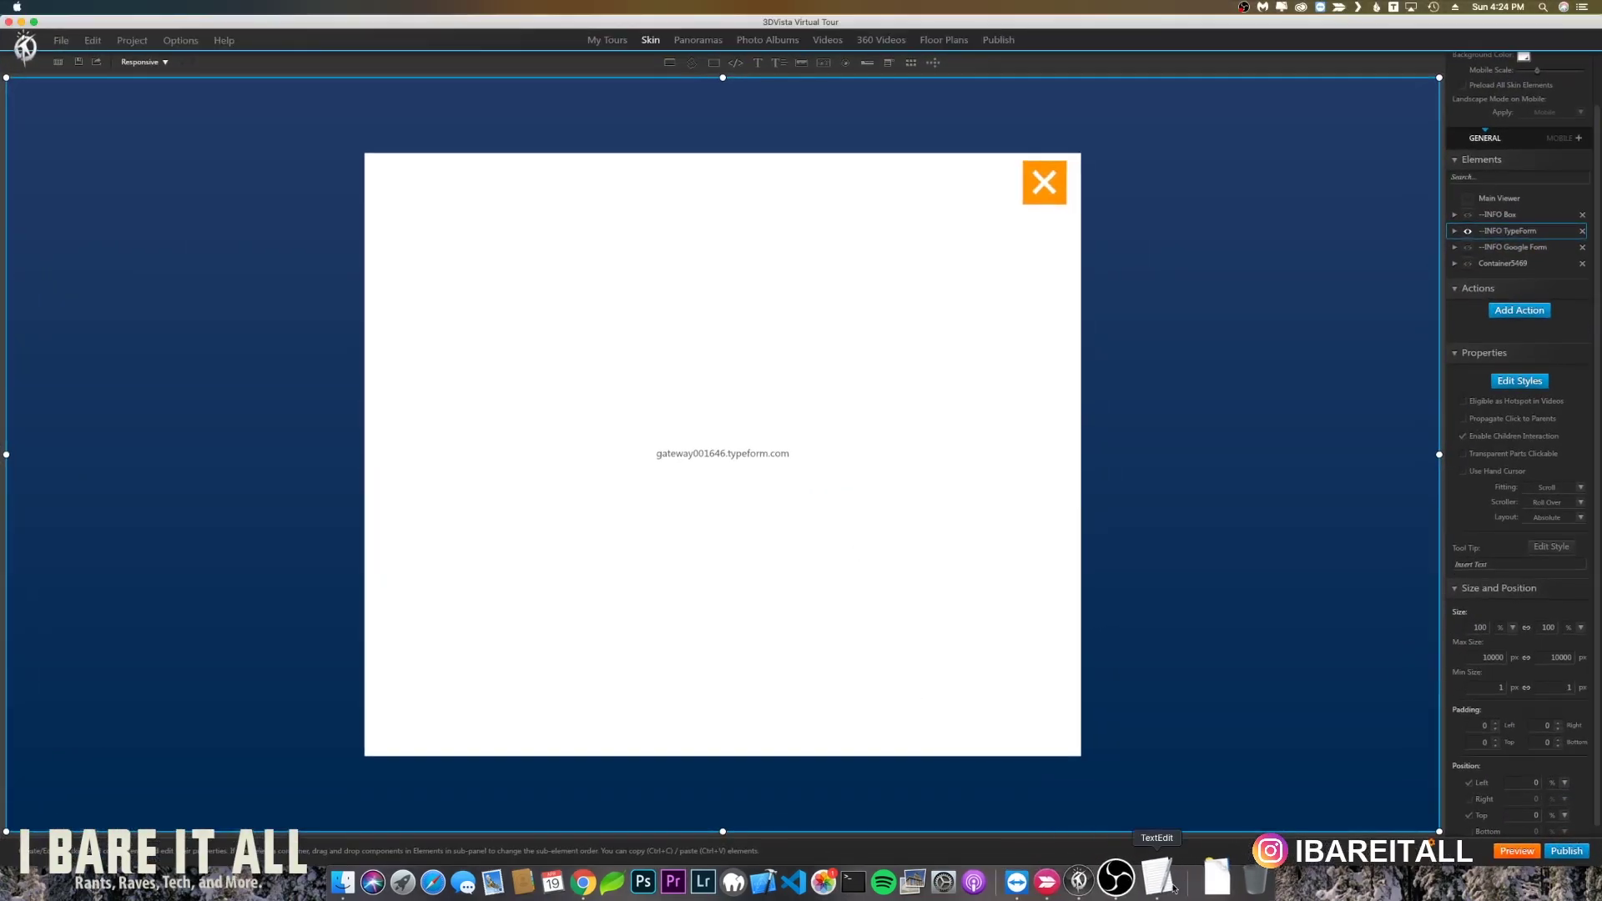
{"action": "left_click", "coordinate": [1173, 888]}
{"action": "key", "text": "super+v"}
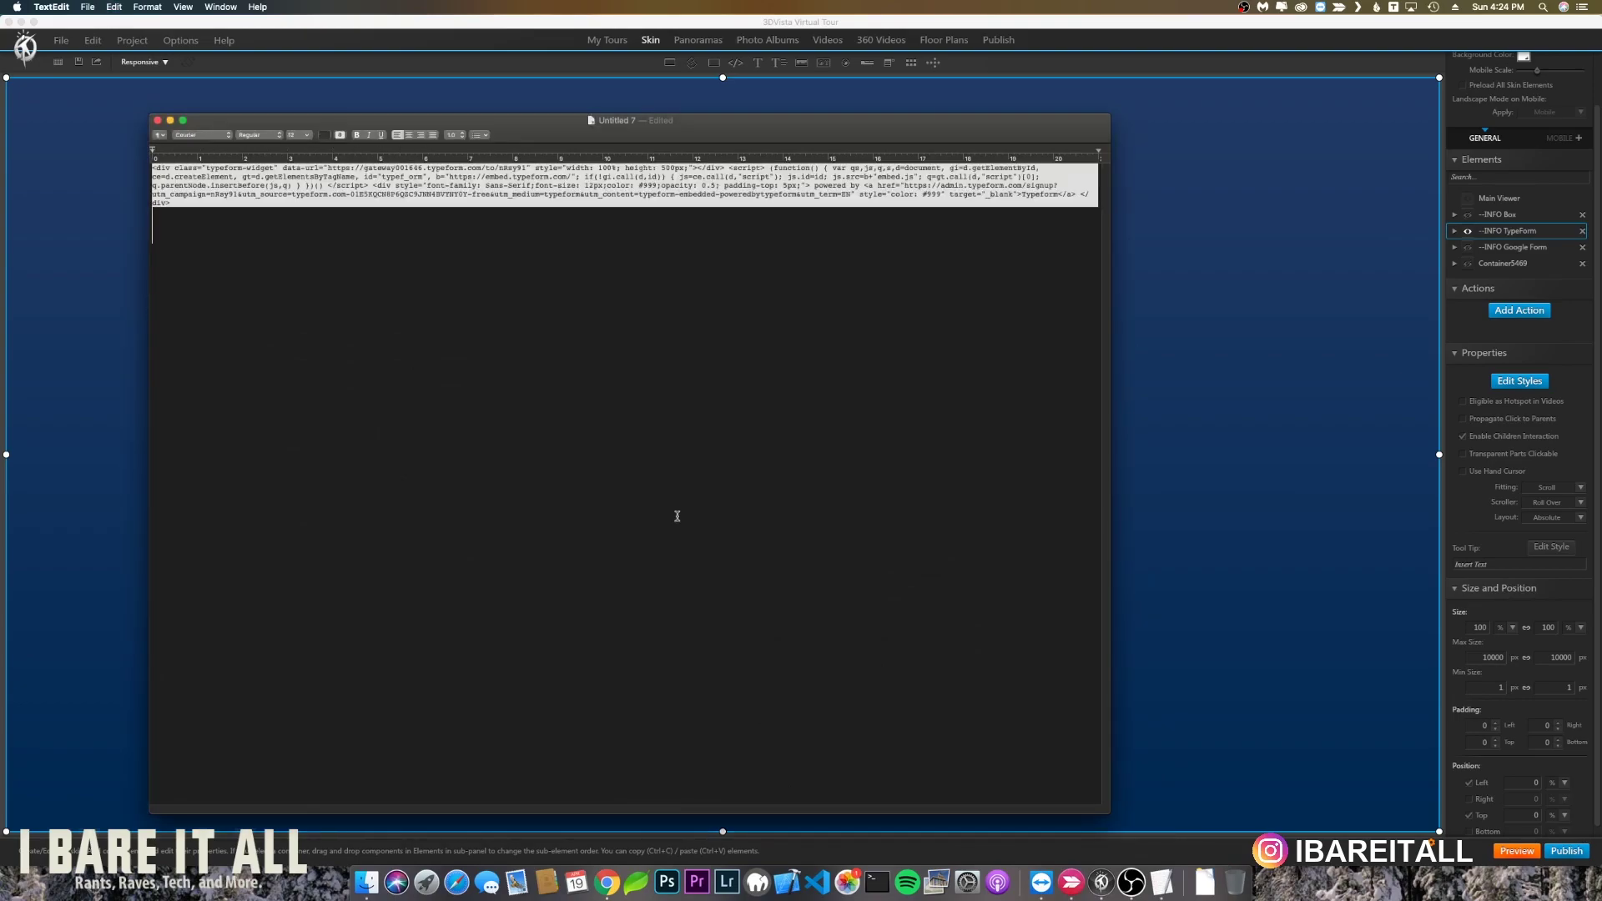
{"action": "key", "text": "super+z"}
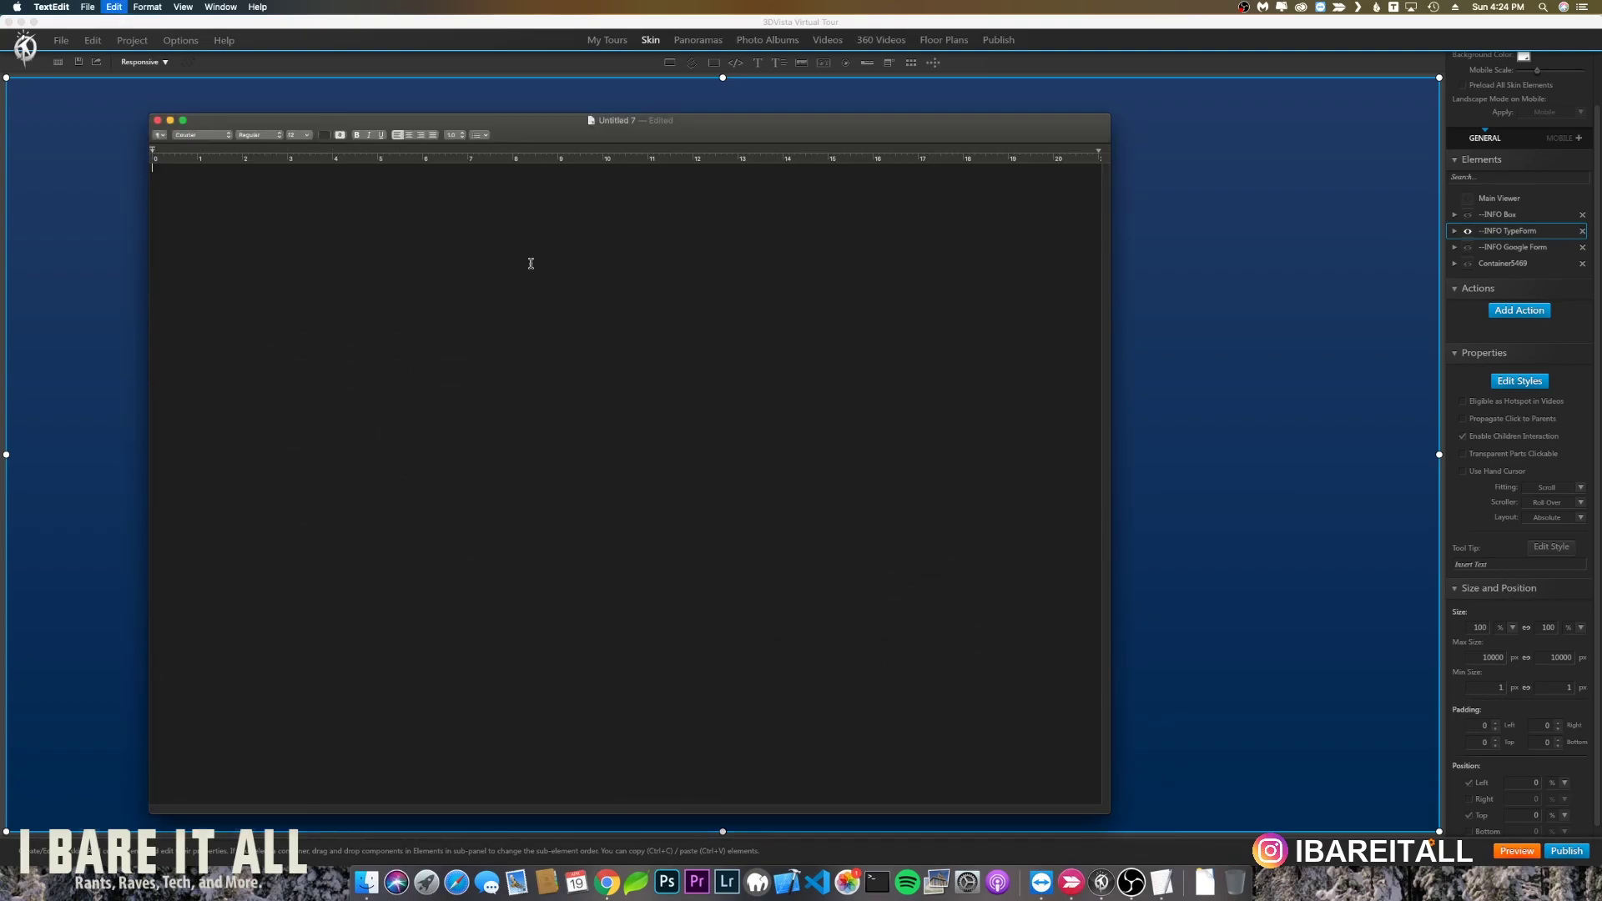
{"action": "left_click", "coordinate": [114, 7]}
{"action": "left_click", "coordinate": [165, 88]}
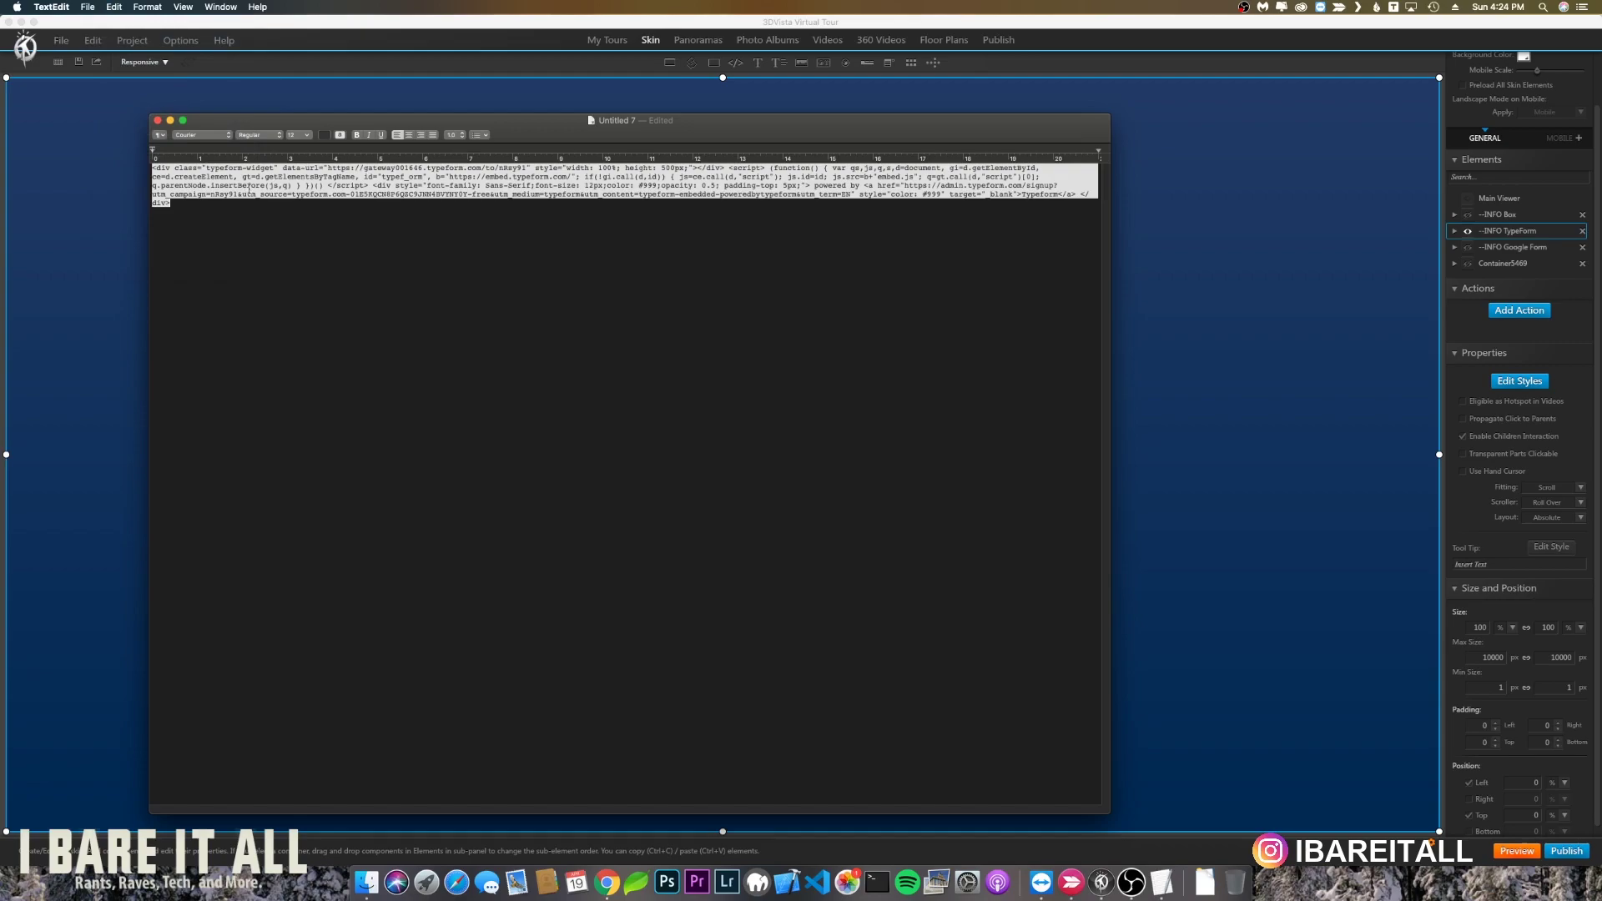
{"action": "left_click_drag", "start_coordinate": [198, 202], "coordinate": [90, 117]}
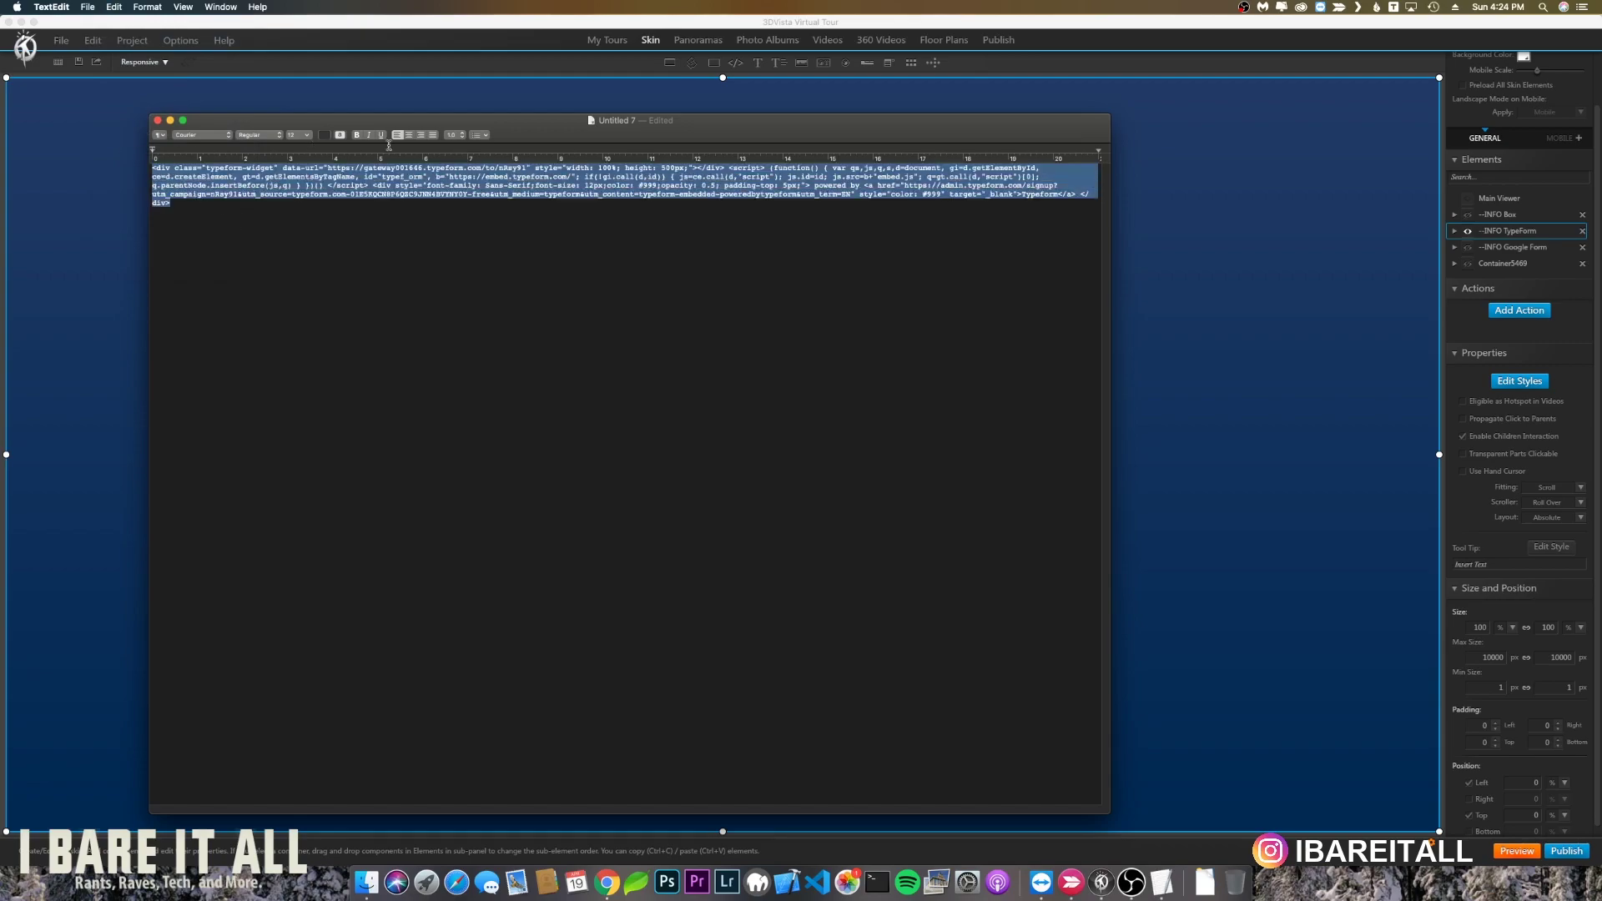
{"action": "left_click", "coordinate": [305, 137]}
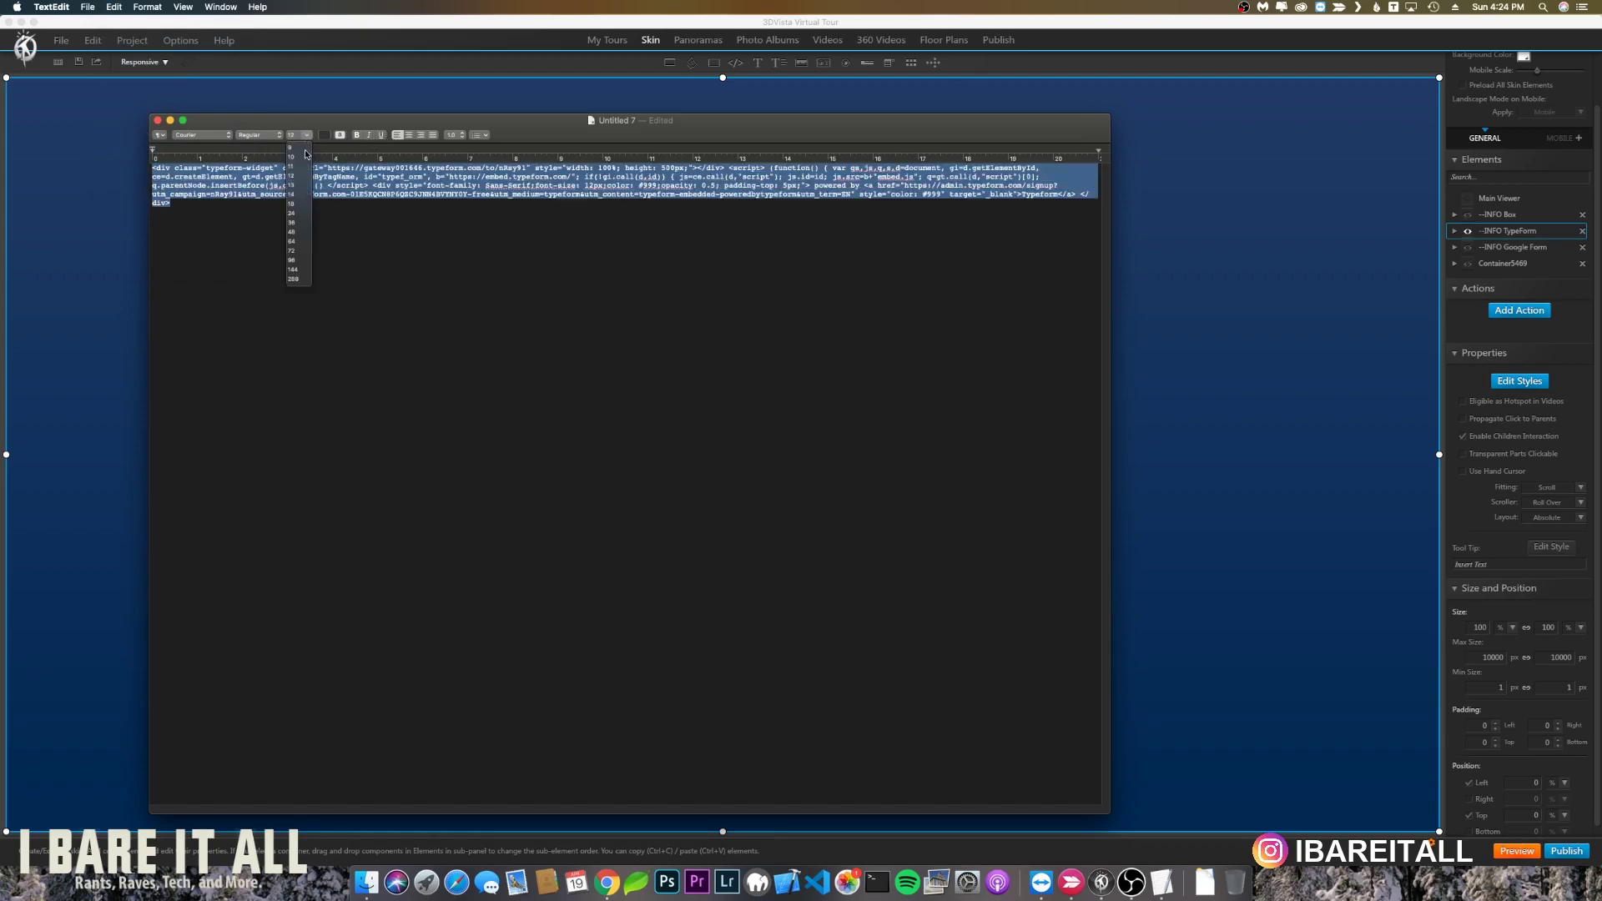
{"action": "left_click", "coordinate": [295, 223]}
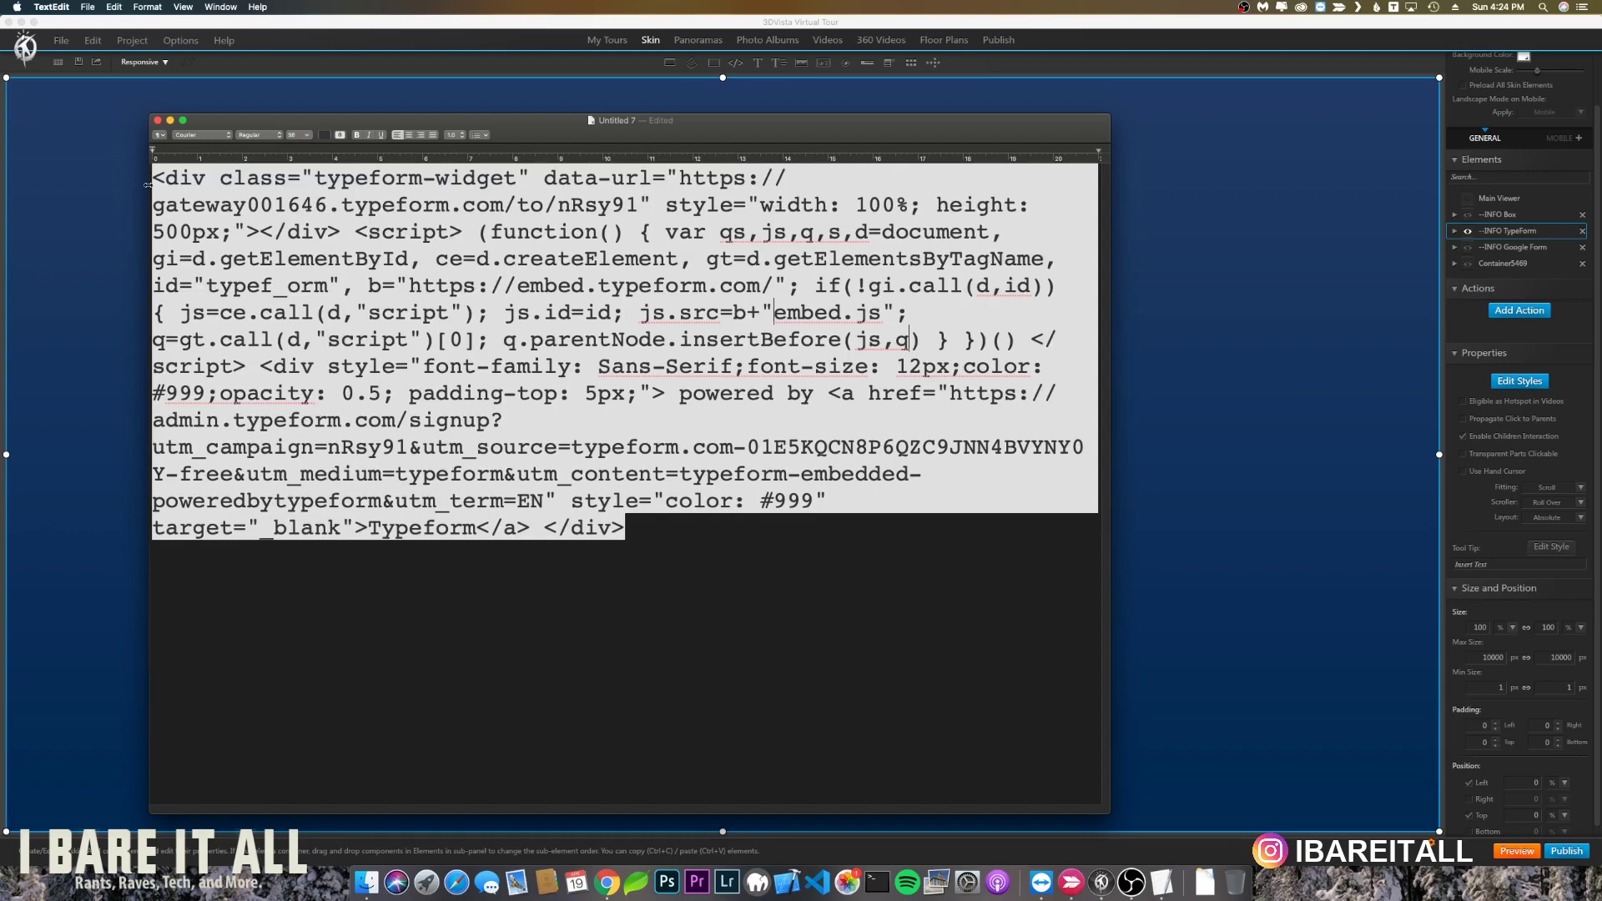
Copy the typeform.com data-url address from the embed code
{"action": "left_click_drag", "start_coordinate": [546, 177], "coordinate": [633, 201]}
{"action": "left_click", "coordinate": [680, 178]}
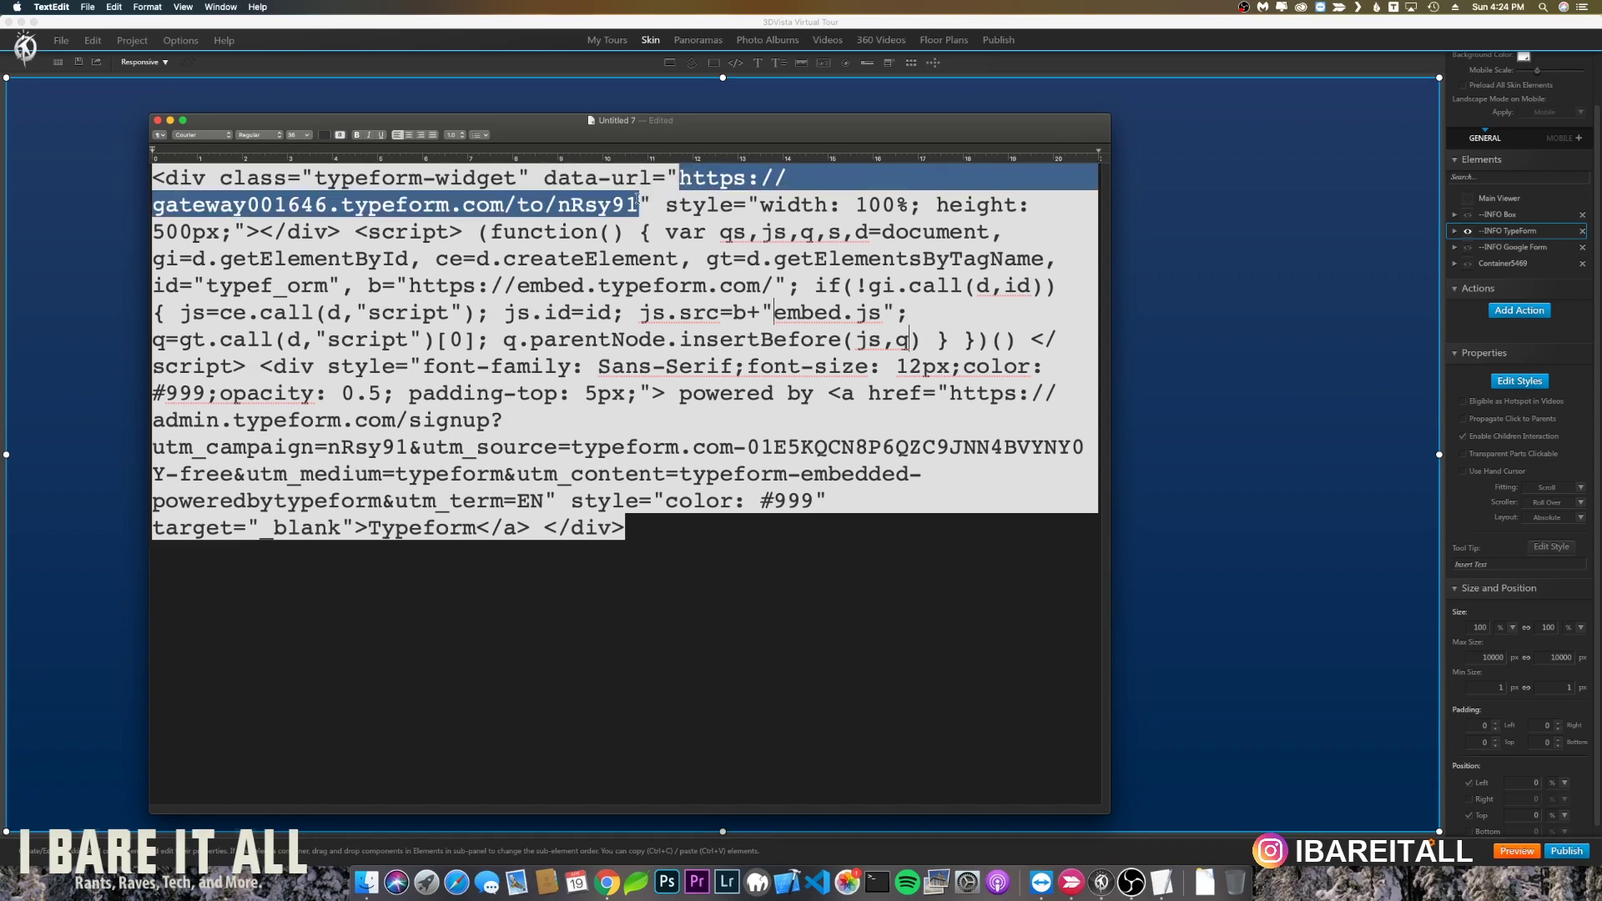
{"action": "right_click", "coordinate": [629, 201]}
{"action": "left_click", "coordinate": [672, 273]}
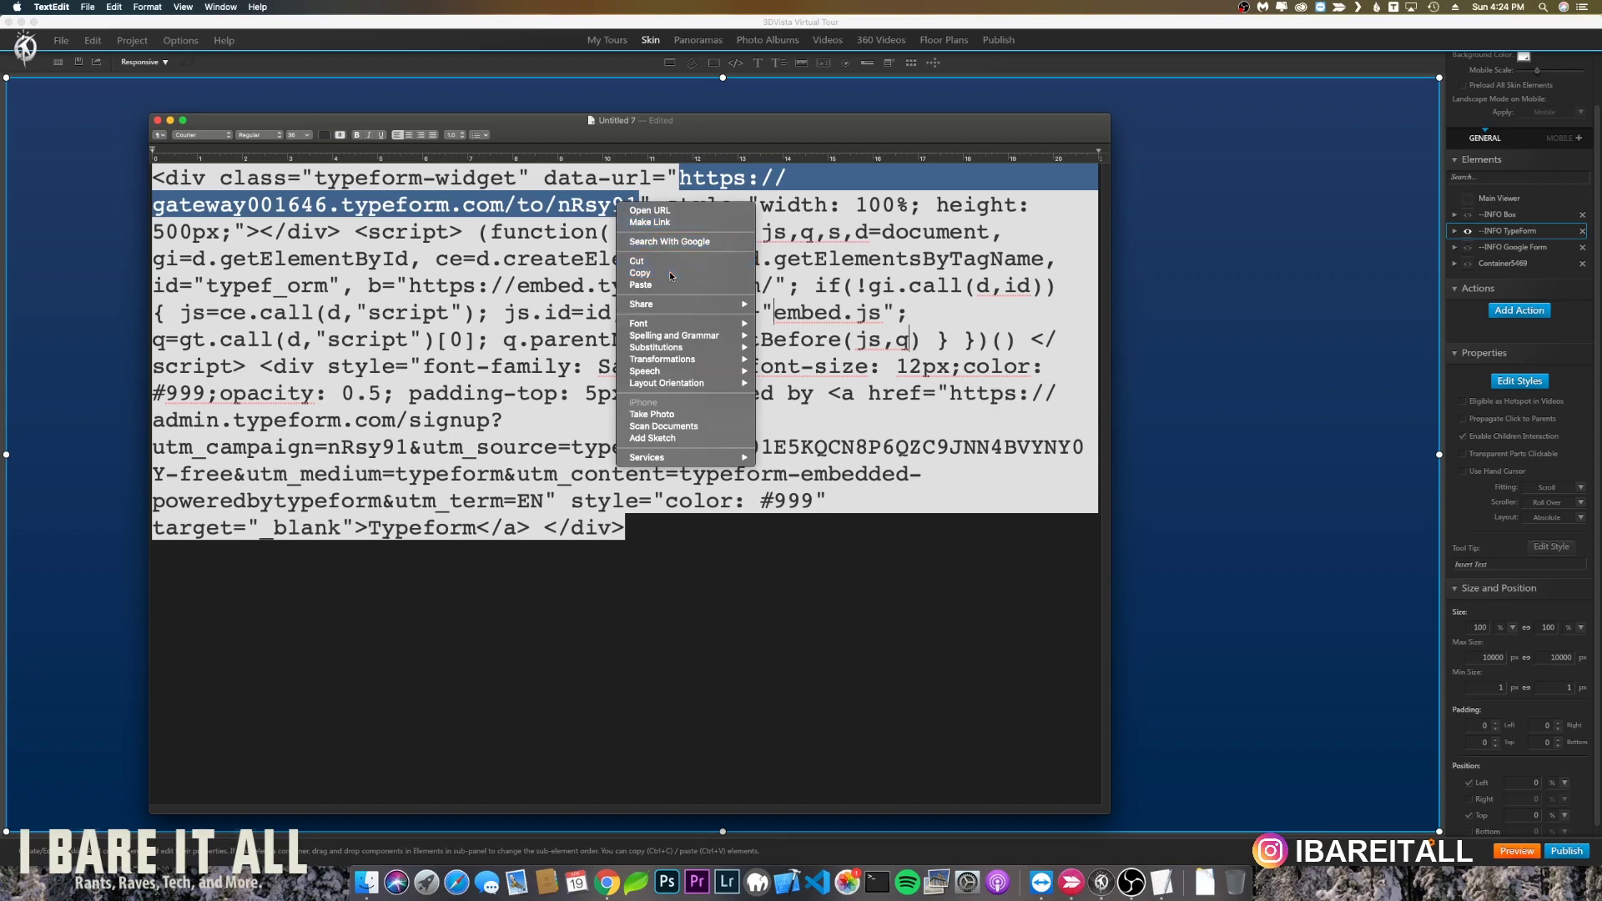
Replace WebFrame3845's Google Forms Url with the copied Typeform address
{"action": "left_click", "coordinate": [561, 25]}
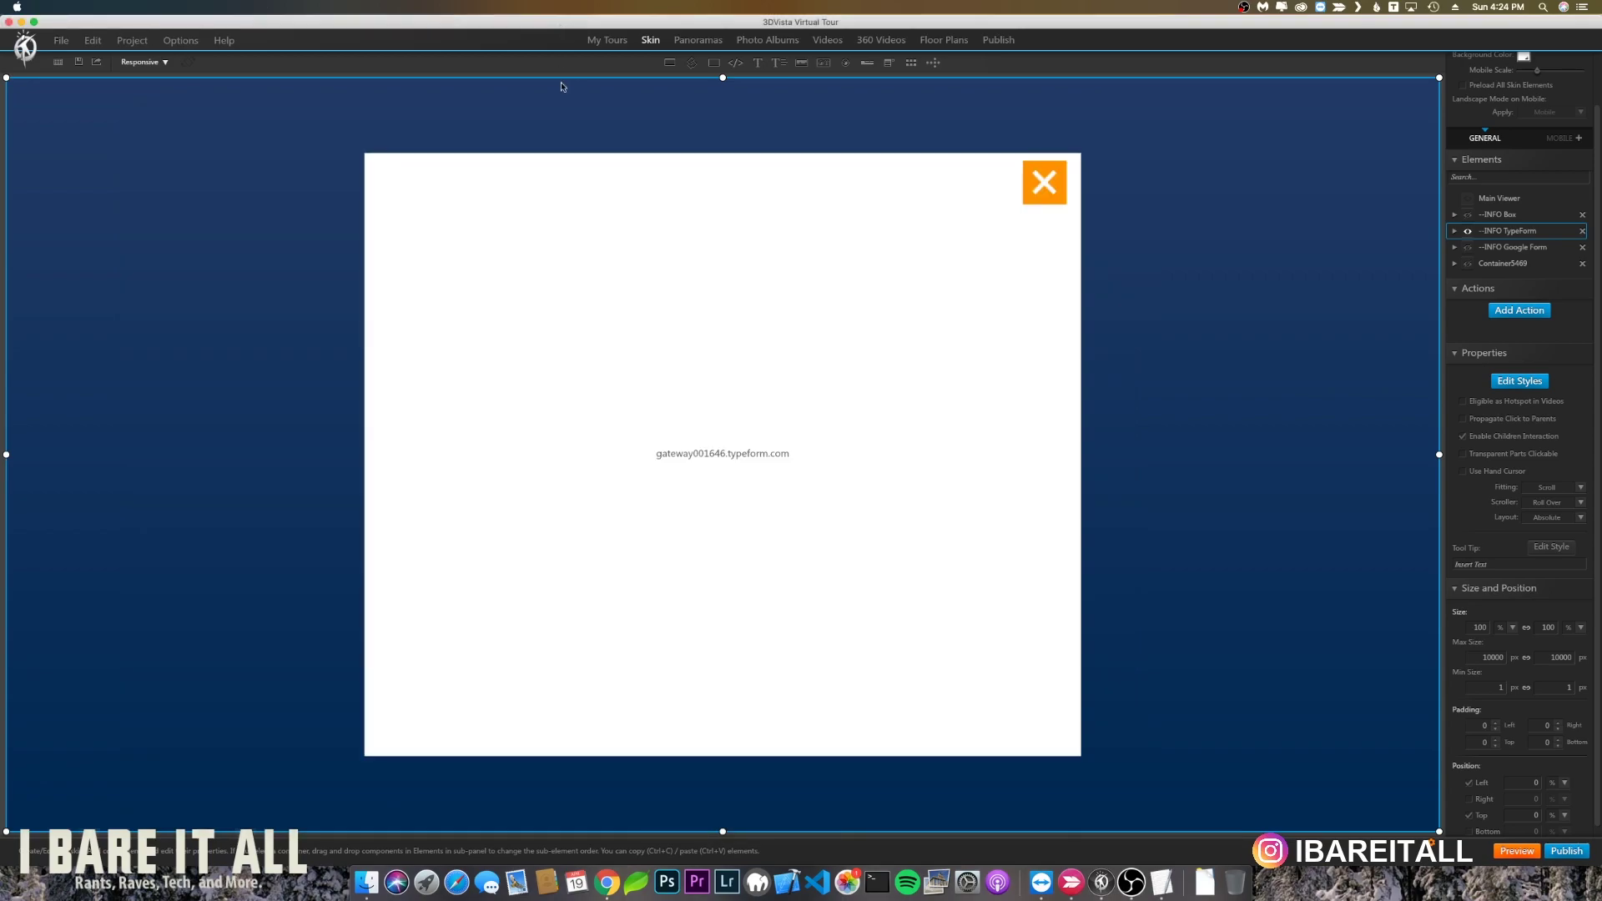
{"action": "left_click", "coordinate": [622, 482]}
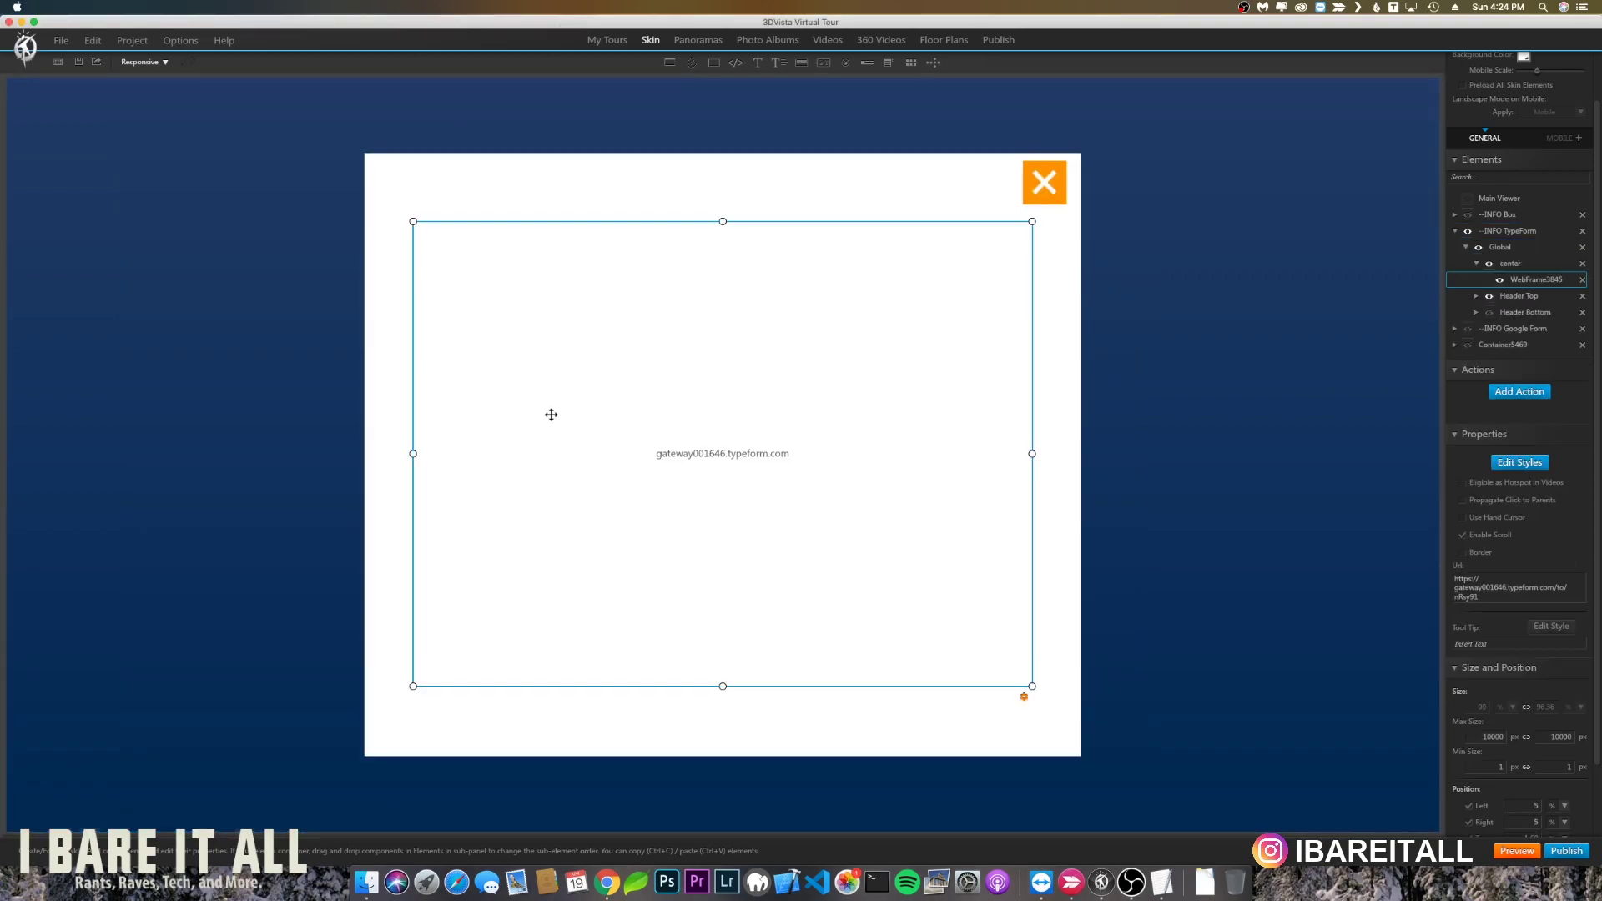
{"action": "left_click_drag", "start_coordinate": [1504, 597], "coordinate": [1431, 573]}
{"action": "key", "text": "super+c"}
{"action": "key", "text": "BackSpace"}
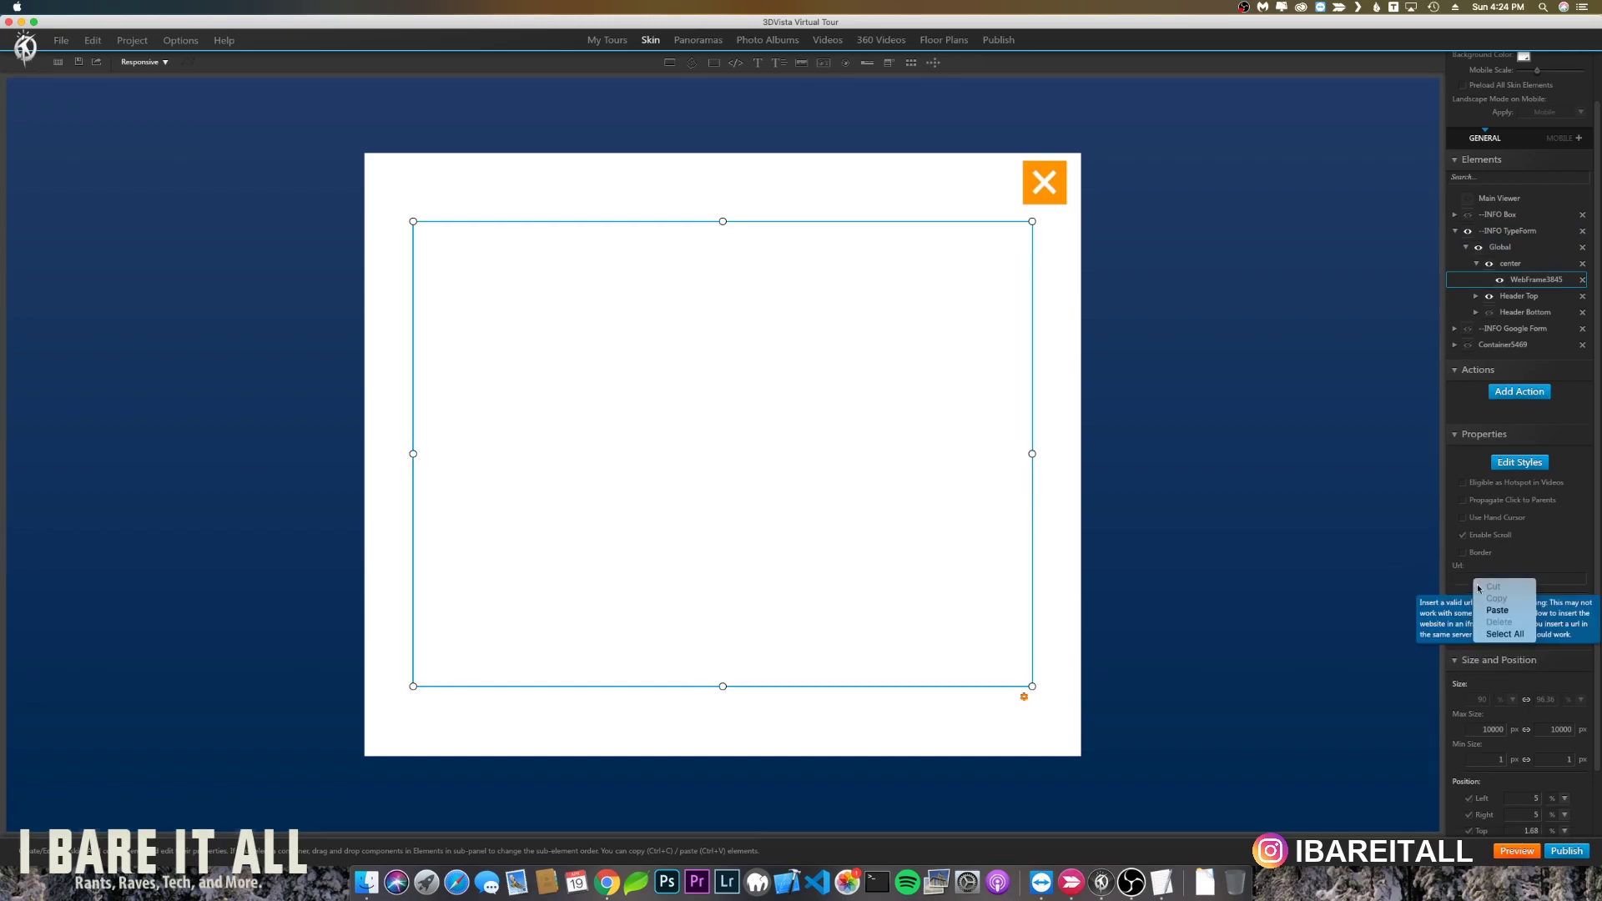
{"action": "key", "text": "super+v"}
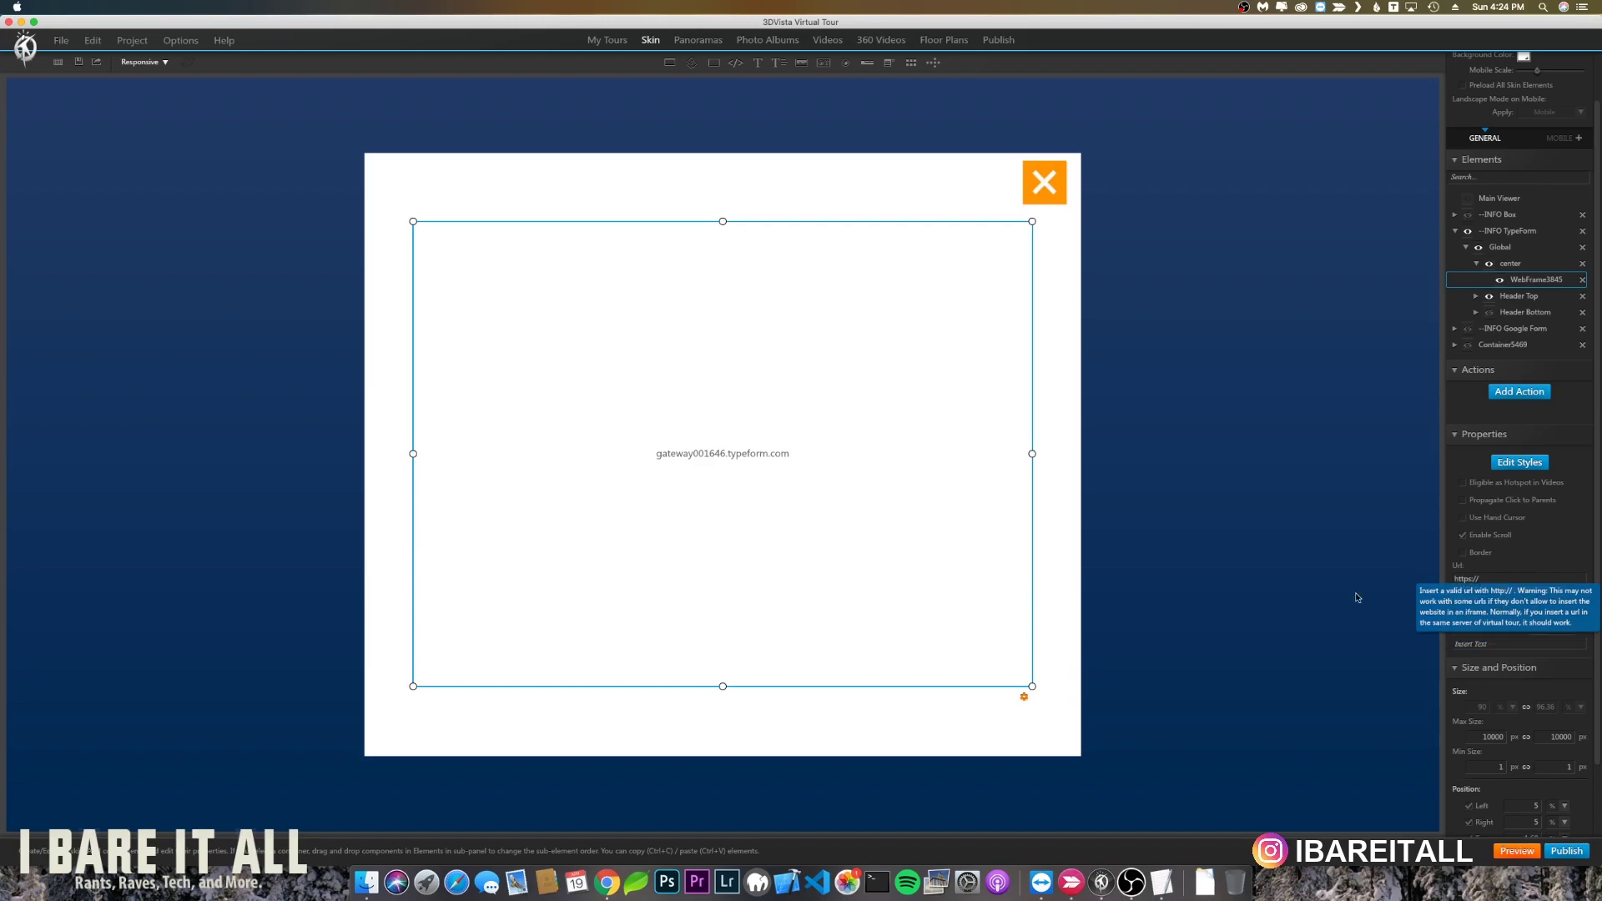
{"action": "left_click", "coordinate": [1294, 594]}
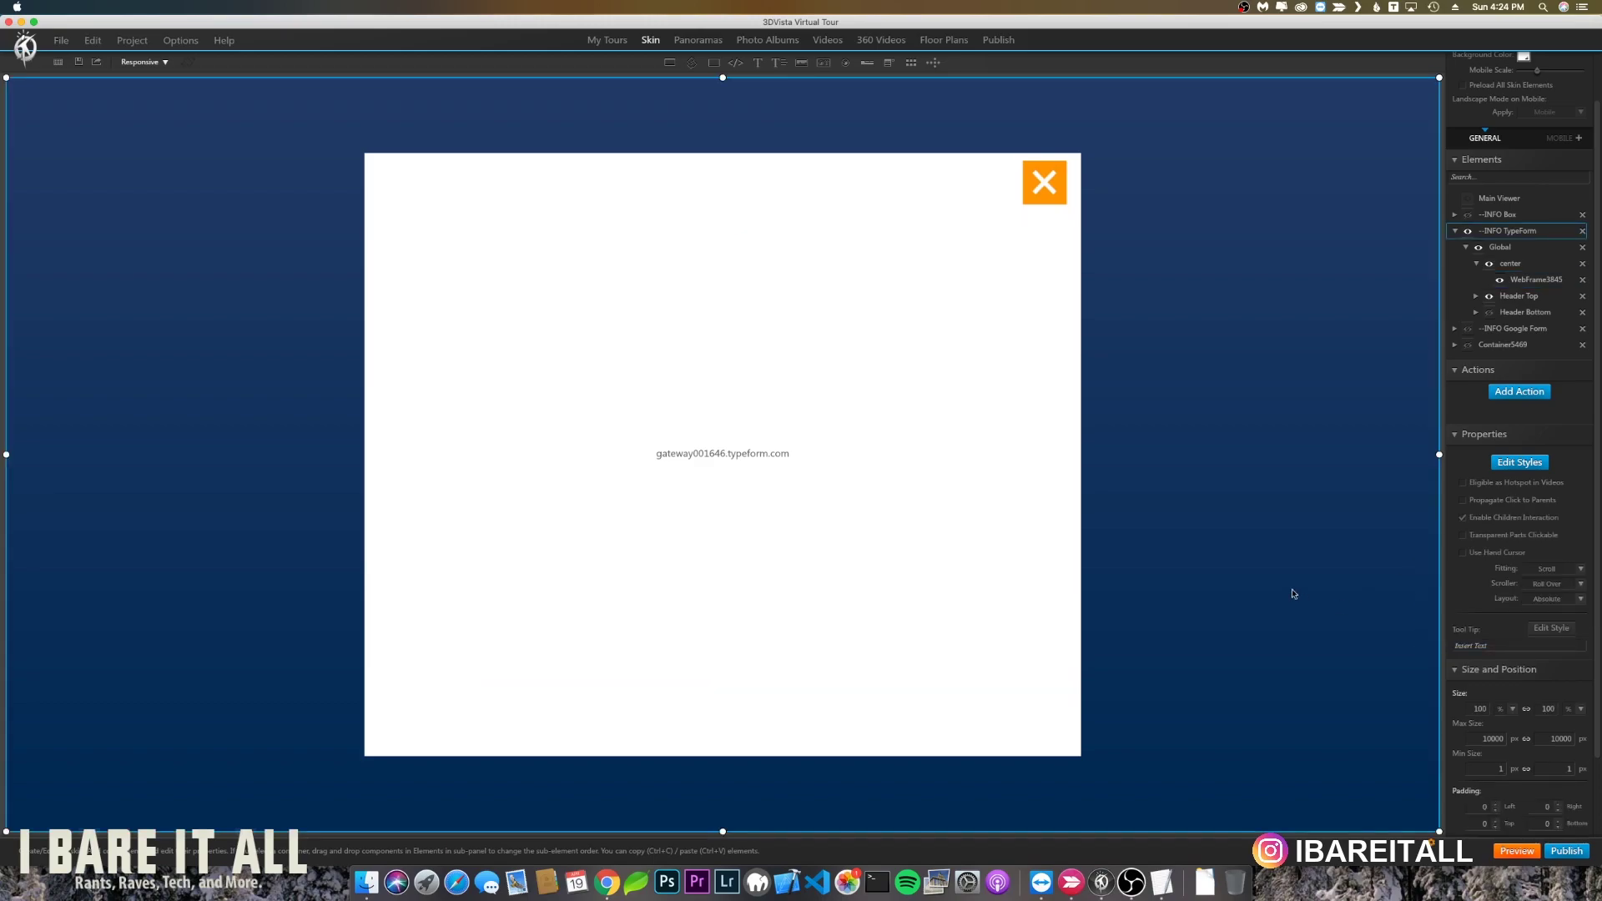
Preview the tour, submit the Typeform with GoPro Fusion, and close the popup
{"action": "left_click", "coordinate": [1518, 852]}
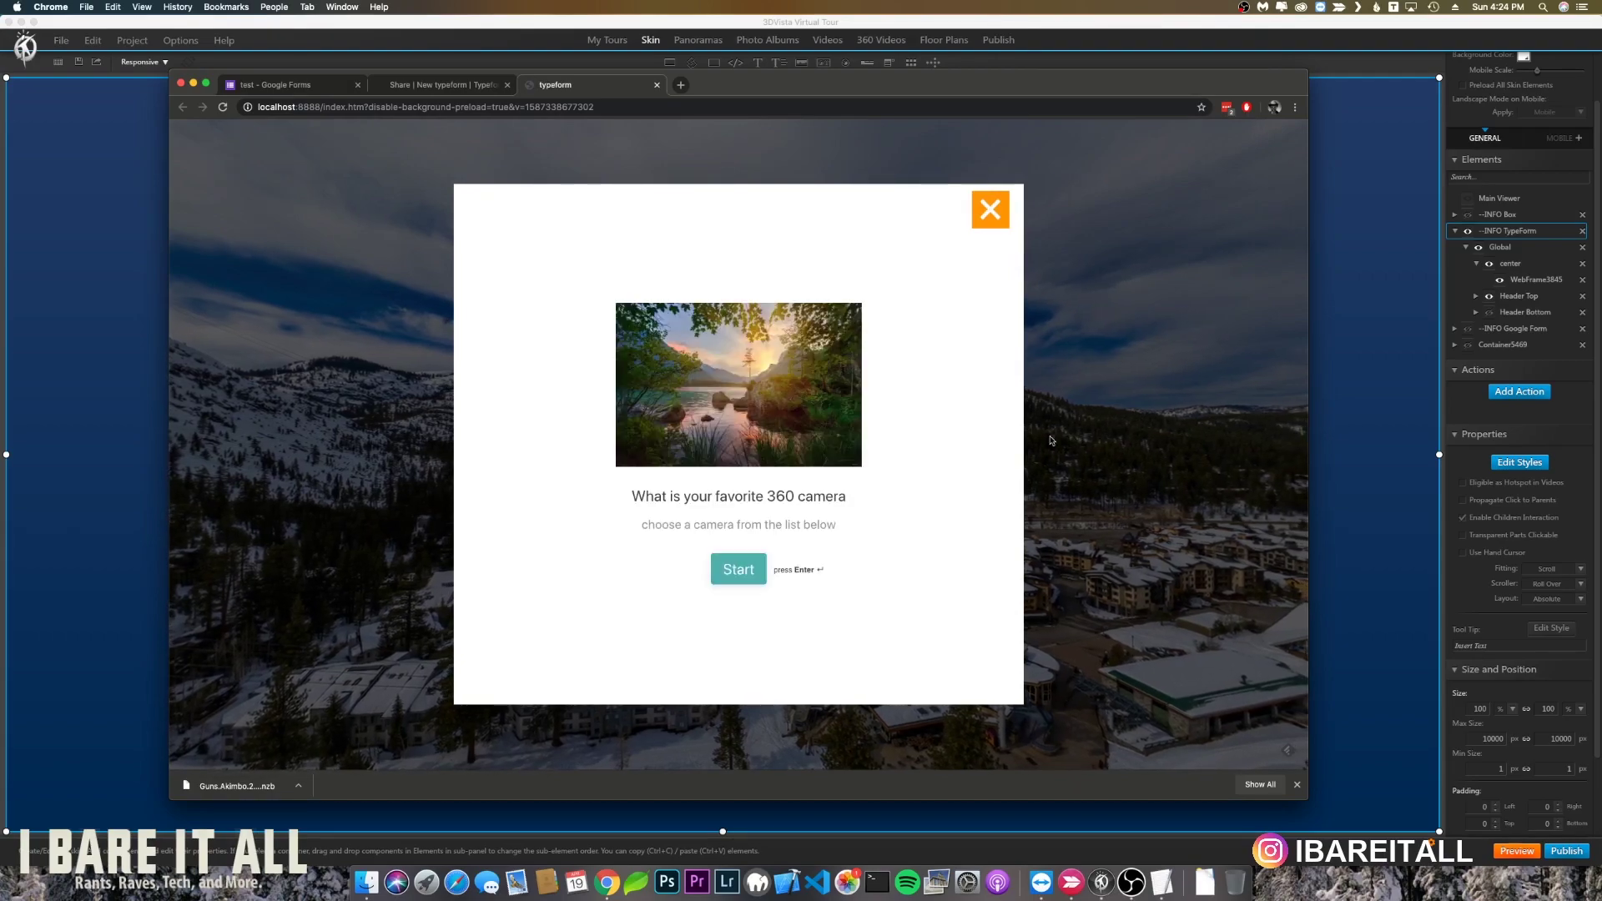
{"action": "left_click", "coordinate": [736, 576]}
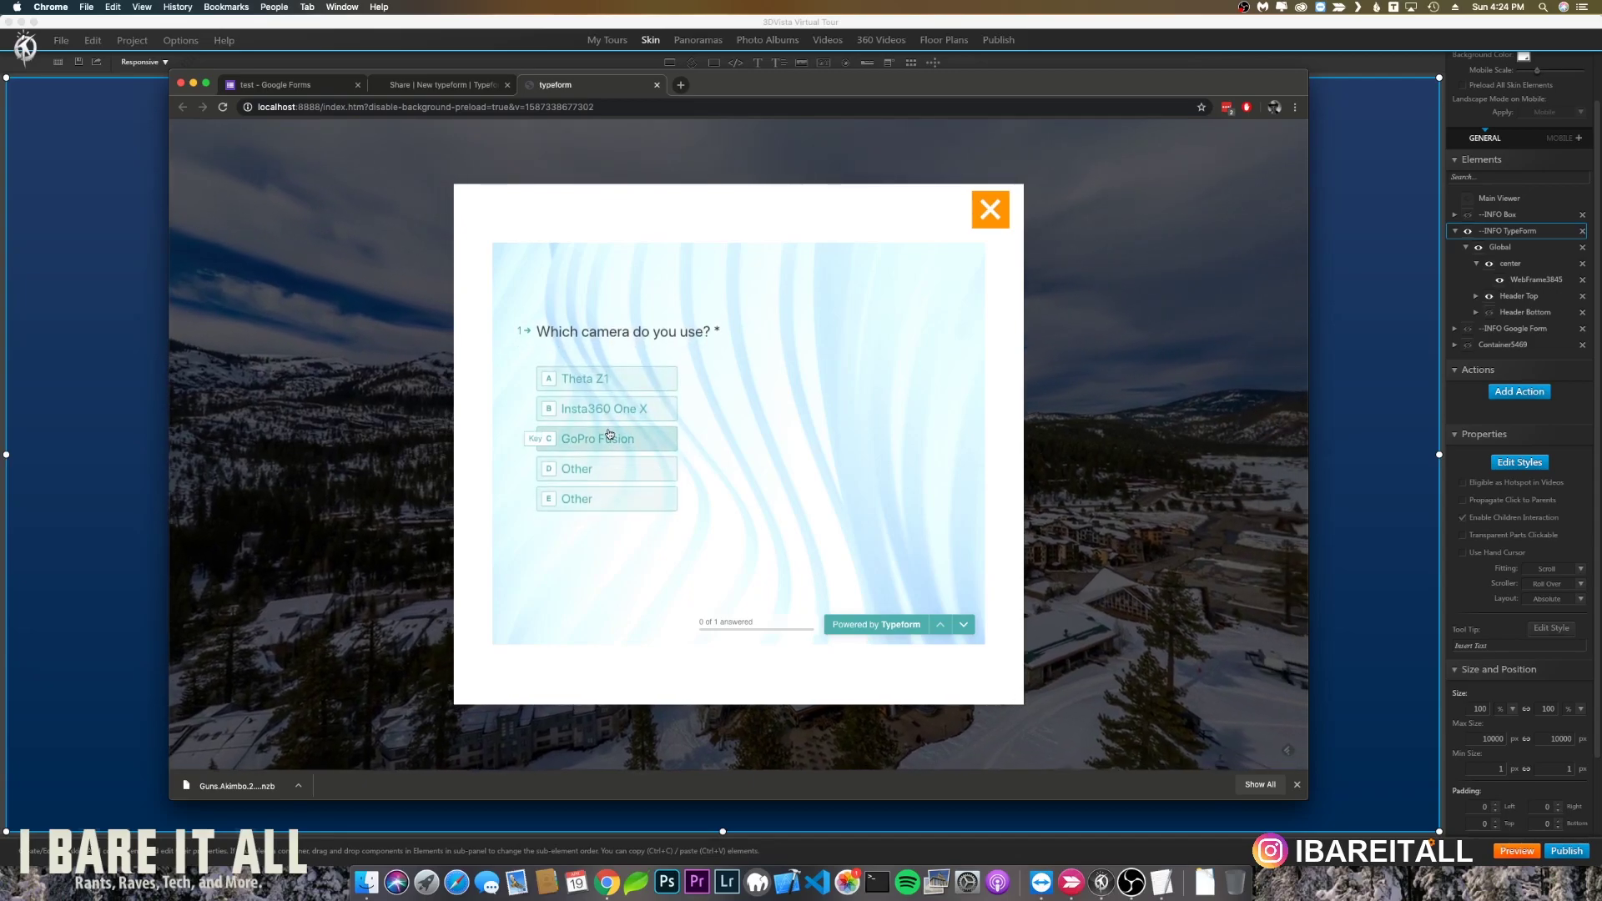
{"action": "left_click", "coordinate": [565, 538]}
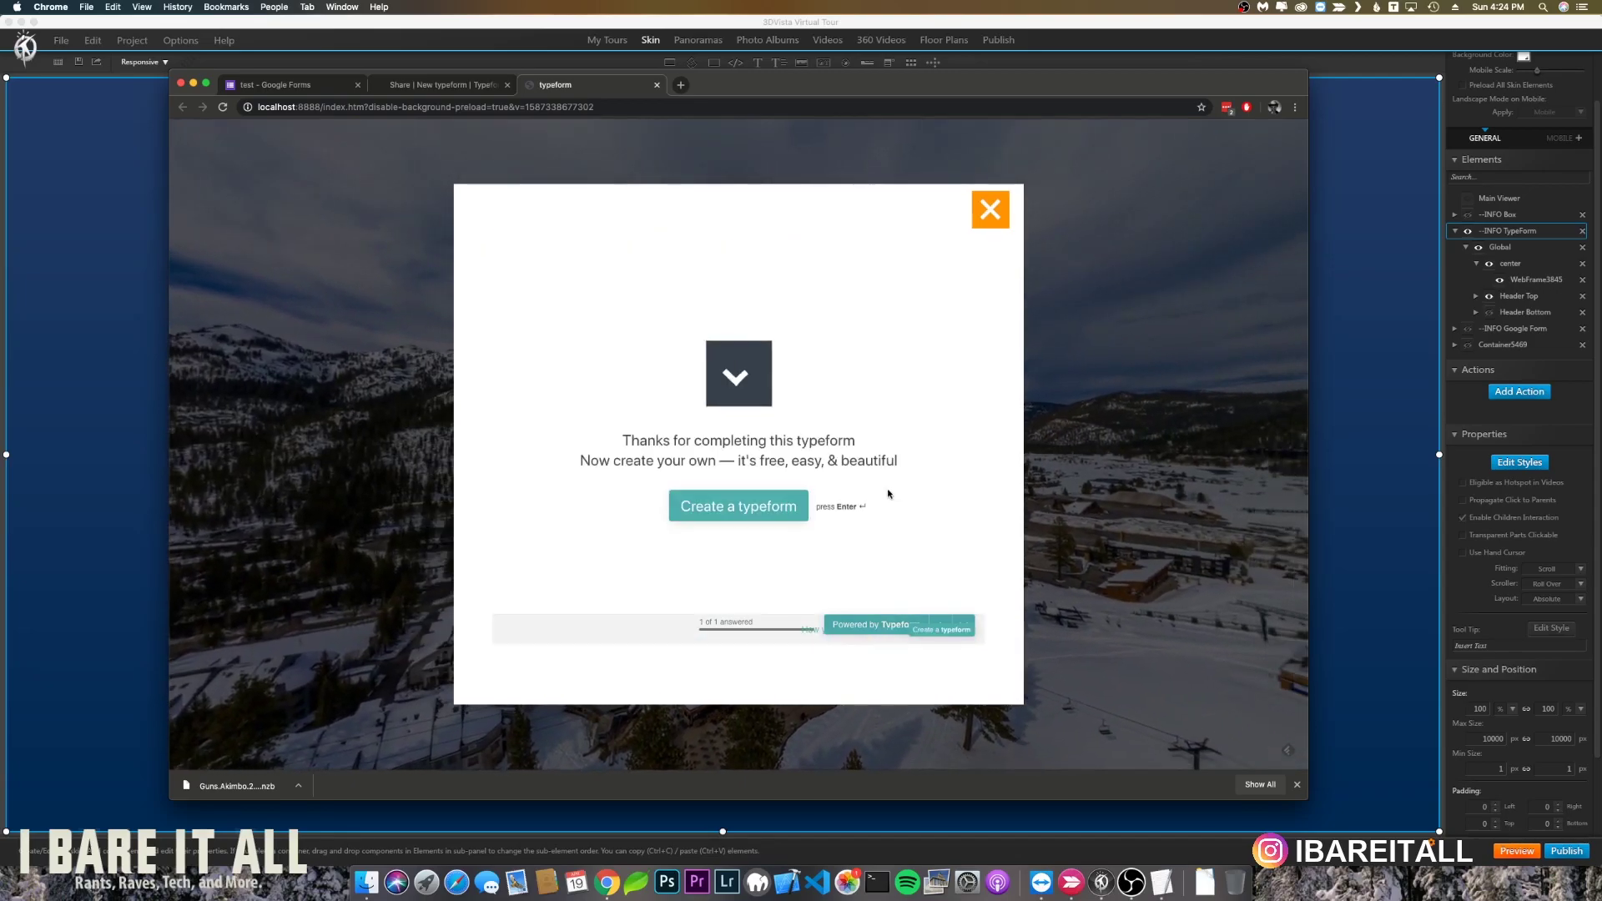
{"action": "left_click", "coordinate": [991, 209]}
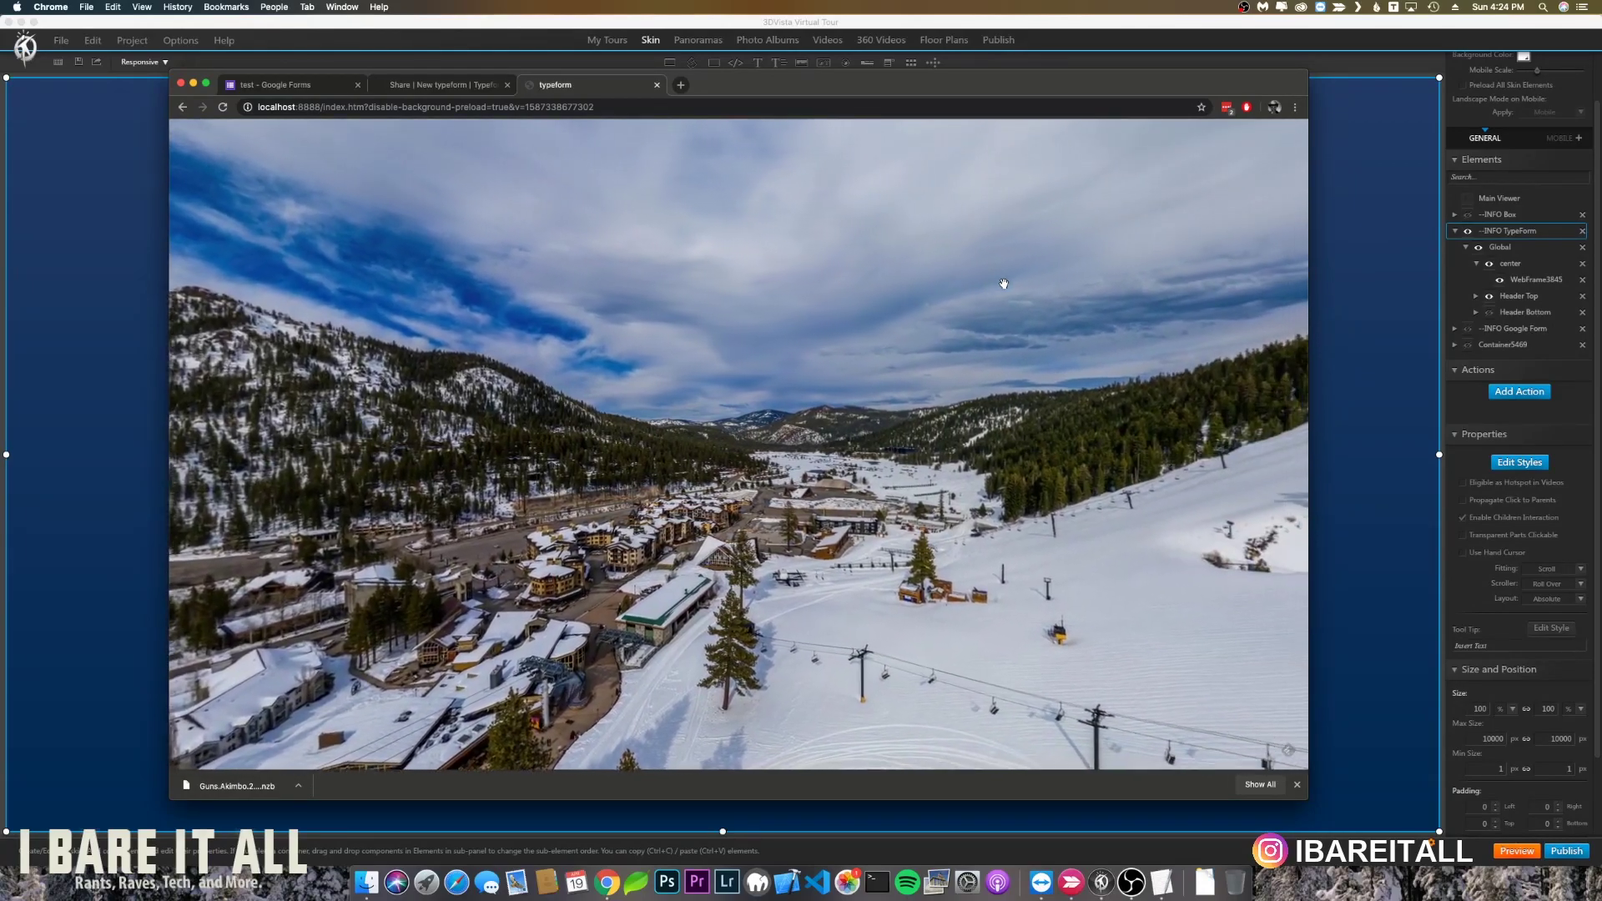